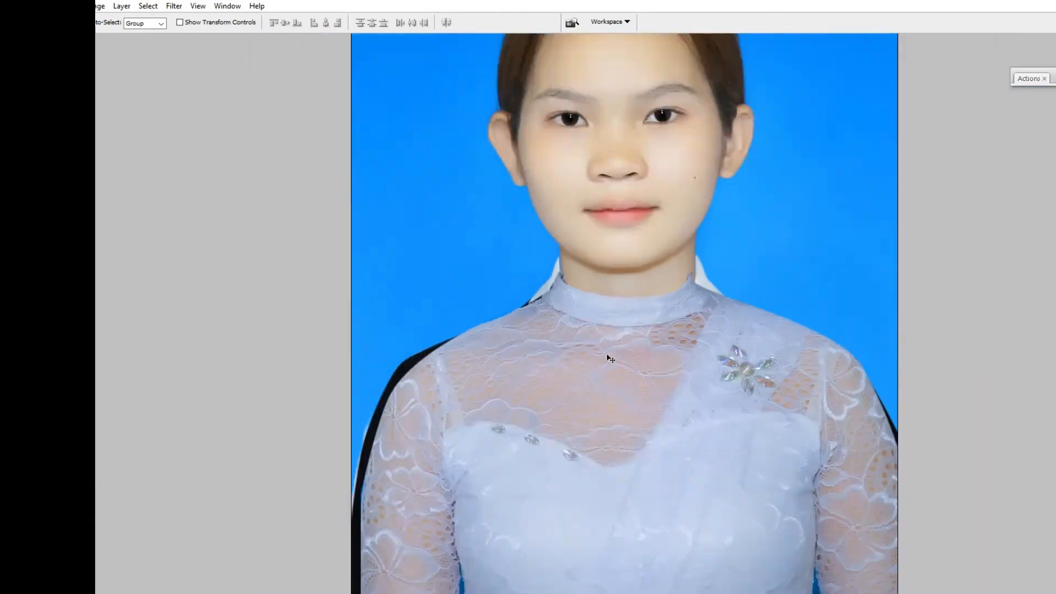
Scale the lace dress layer to 104.5% and reposition it to cover the original shoulders and neckline
key("ctrl+t")
key("ctrl+minus")
key("ctrl+minus")
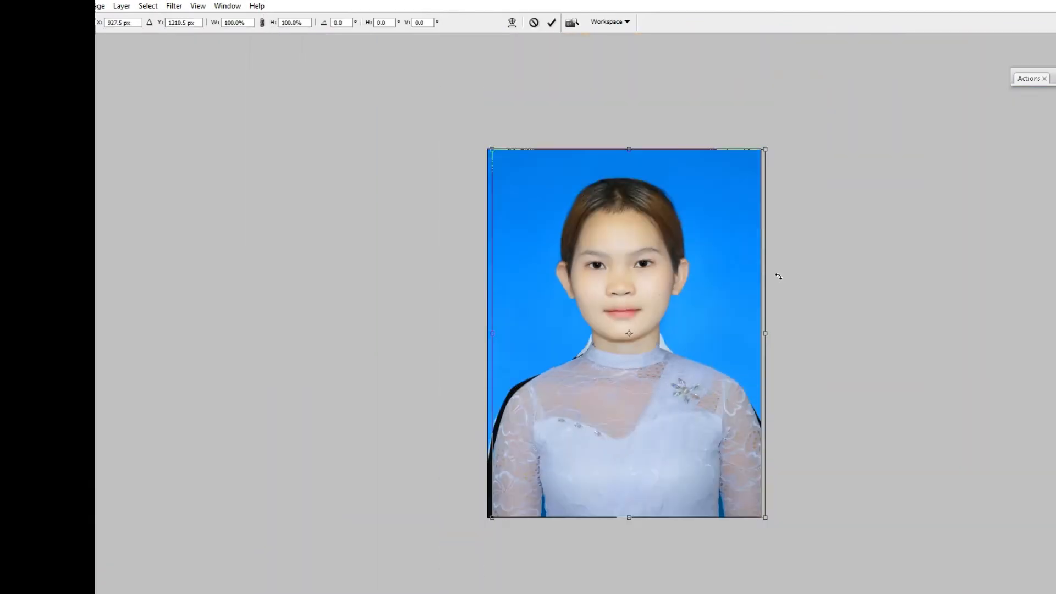
left_click_drag(768, 145, 774, 137)
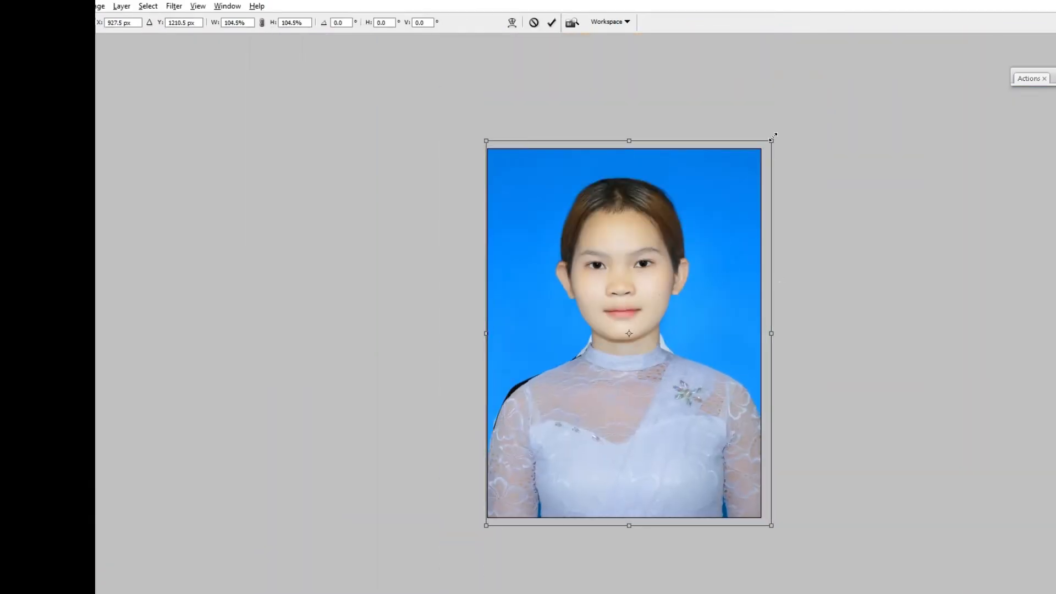
left_click_drag(701, 385, 695, 392)
key("Left")
key("Left")
key("Left")
key("Left")
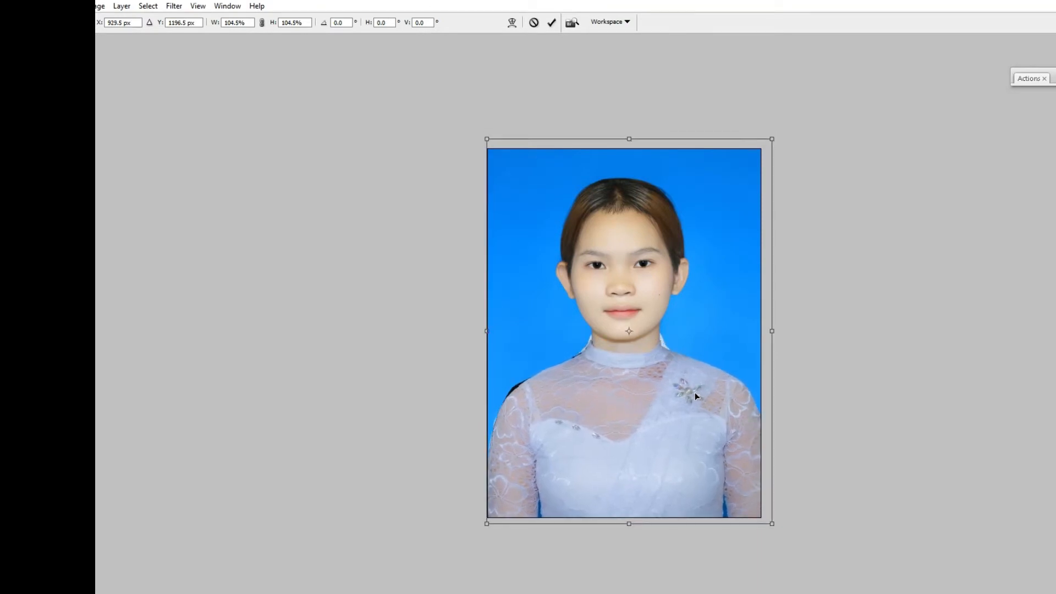
key("Return")
Select the dress collar's right tip beside the neck and warp it upward along the neck edge
key("ctrl+plus")
key("ctrl+plus")
key("ctrl+plus")
key("ctrl+plus")
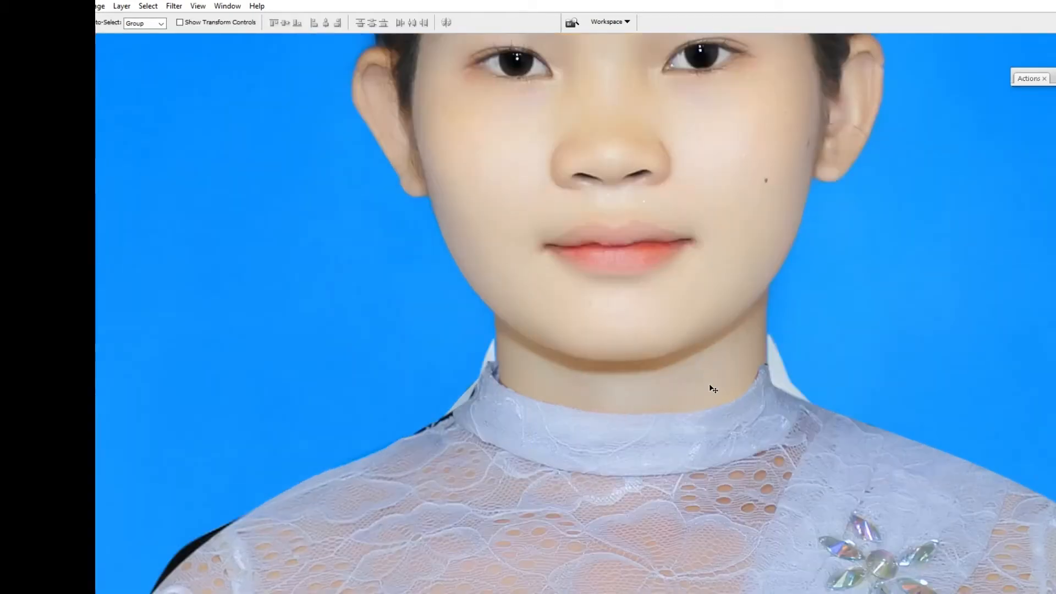
left_click(706, 458, "ctrl")
left_click_drag(705, 458, 835, 533)
key("ctrl+minus")
key("ctrl+minus")
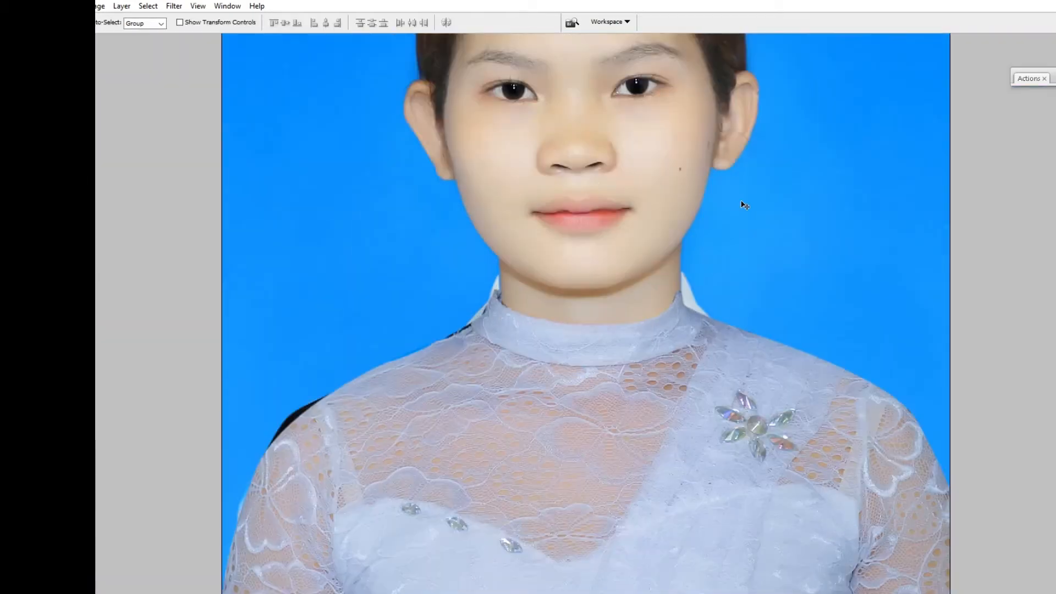
key("f")
left_click(635, 195, "ctrl")
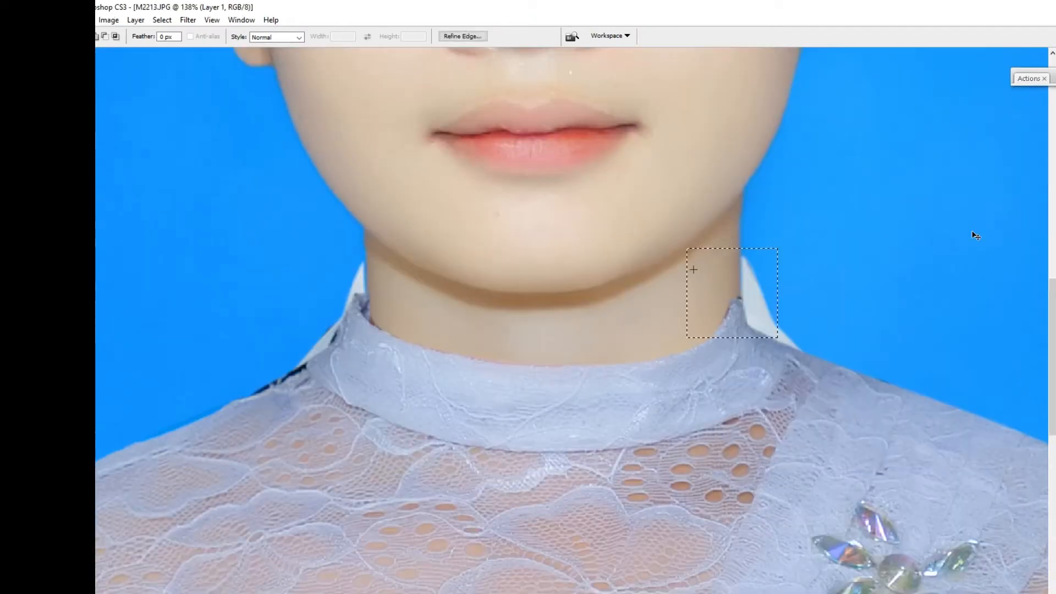
key("ctrl+t")
right_click(746, 268)
left_click(777, 361)
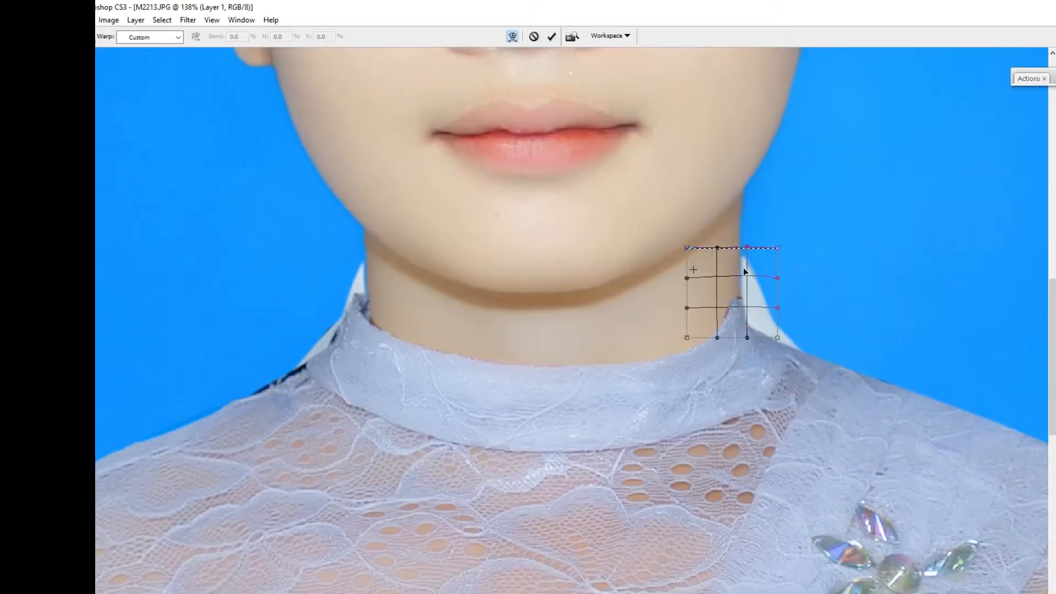
left_click_drag(744, 267, 747, 236)
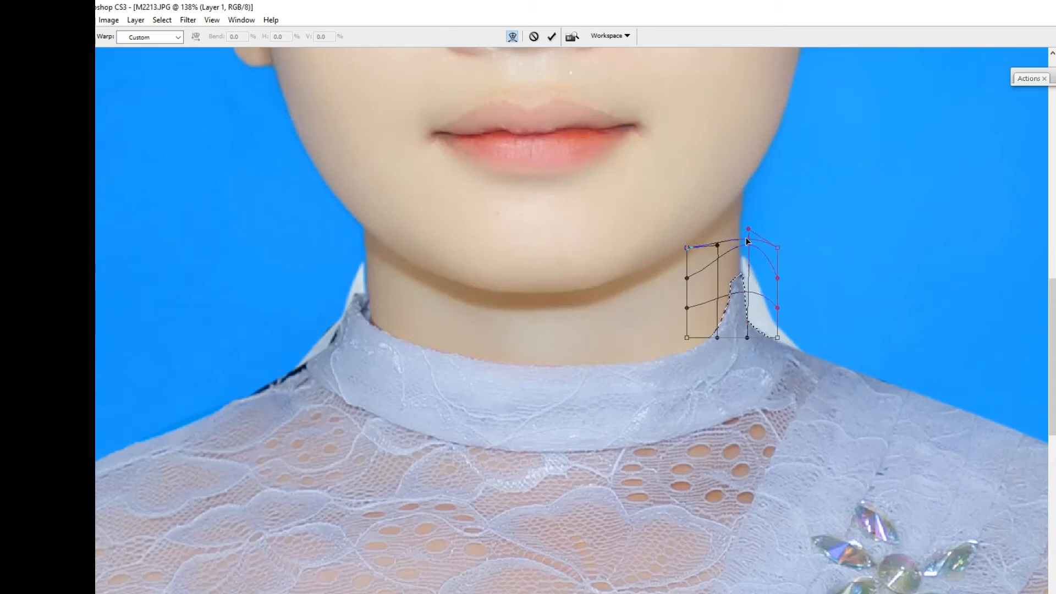
left_click_drag(737, 267, 735, 265)
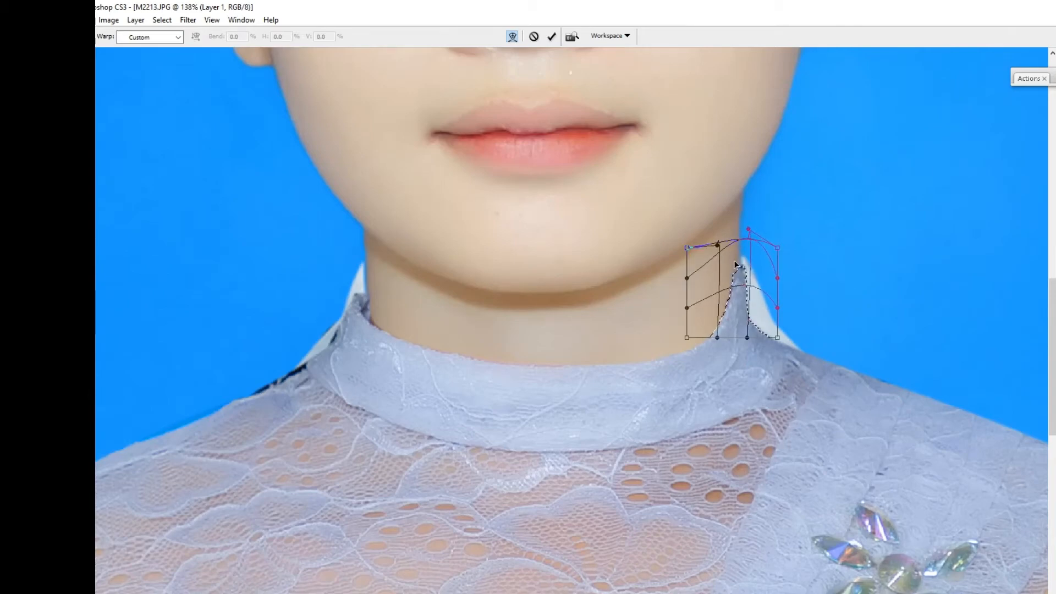
key("Return")
Clear a feathered rectangular selection where the dress collar's left tip meets the neck, and deselect
key("ctrl+minus")
key("ctrl+minus")
key("ctrl+minus")
key("ctrl+minus")
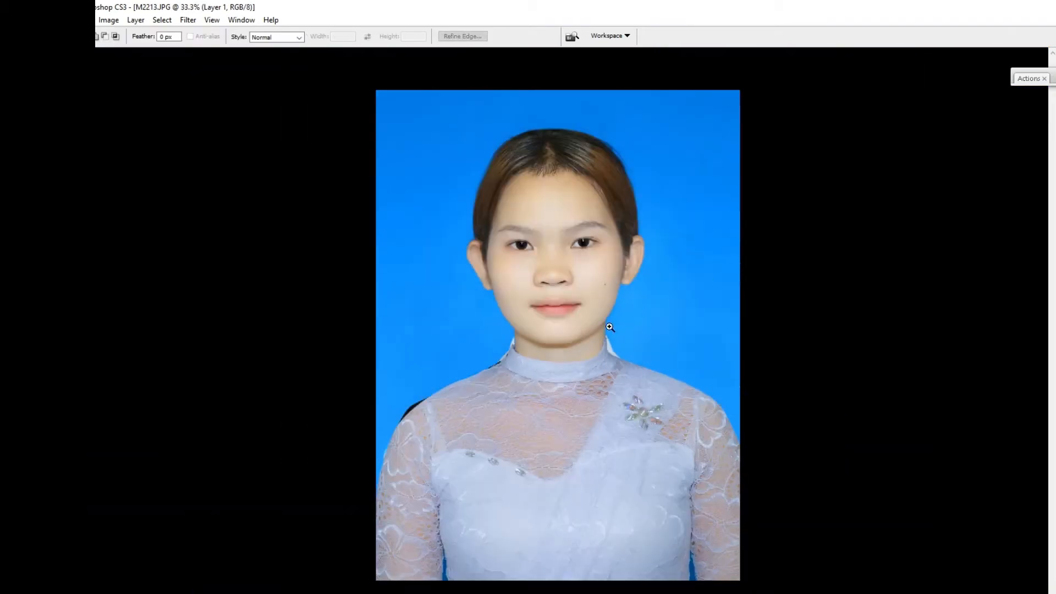
left_click_drag(610, 327, 676, 478)
left_click_drag(413, 173, 606, 420)
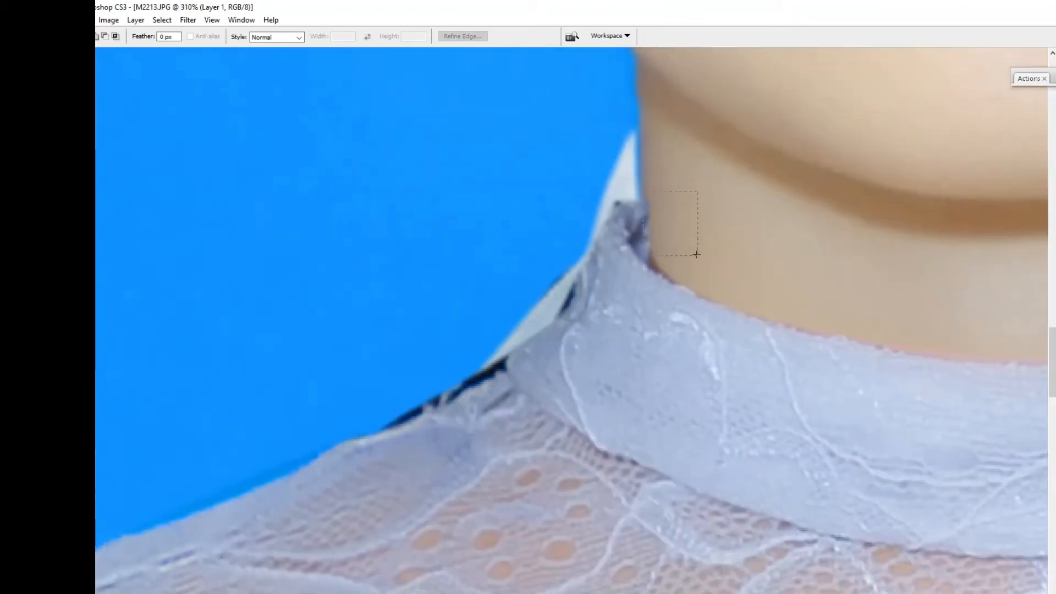
key("ctrl+alt+d")
key("Return")
key("Delete")
key("ctrl+d")
Make a rectangular selection over the backdrop, collar and shoulder left of the neck, ending at the neck's edge
key("ctrl+minus")
key("ctrl+minus")
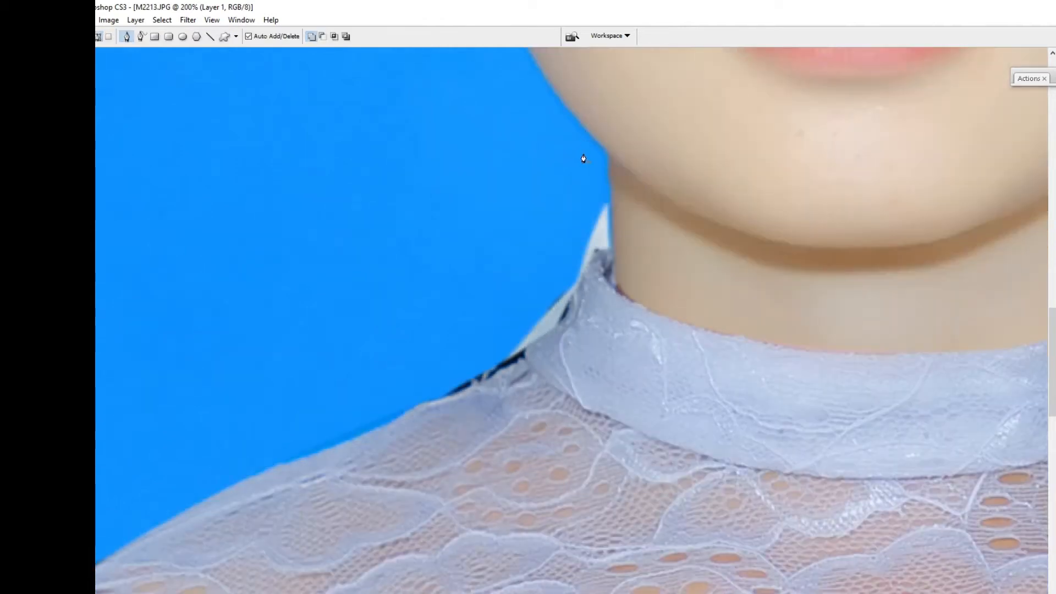
key("ctrl+minus")
key("ctrl+minus")
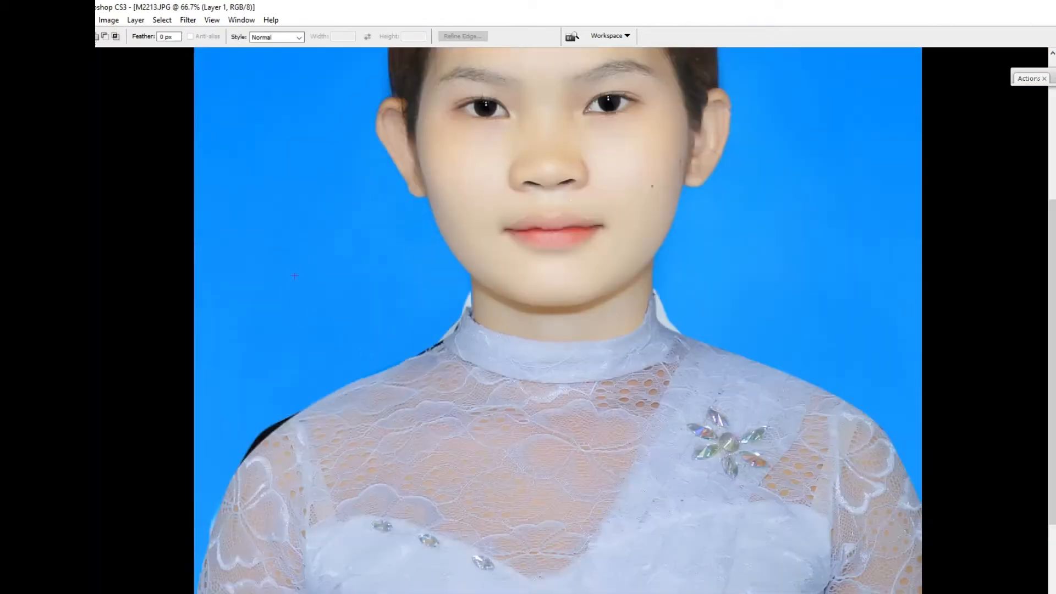
left_click_drag(479, 565, 478, 540)
left_click_drag(433, 266, 423, 347)
left_click_drag(354, 121, 496, 223)
left_click_drag(728, 326, 741, 327)
Try clearing the selected area on Layer 1 and on the Background layer
key("Delete")
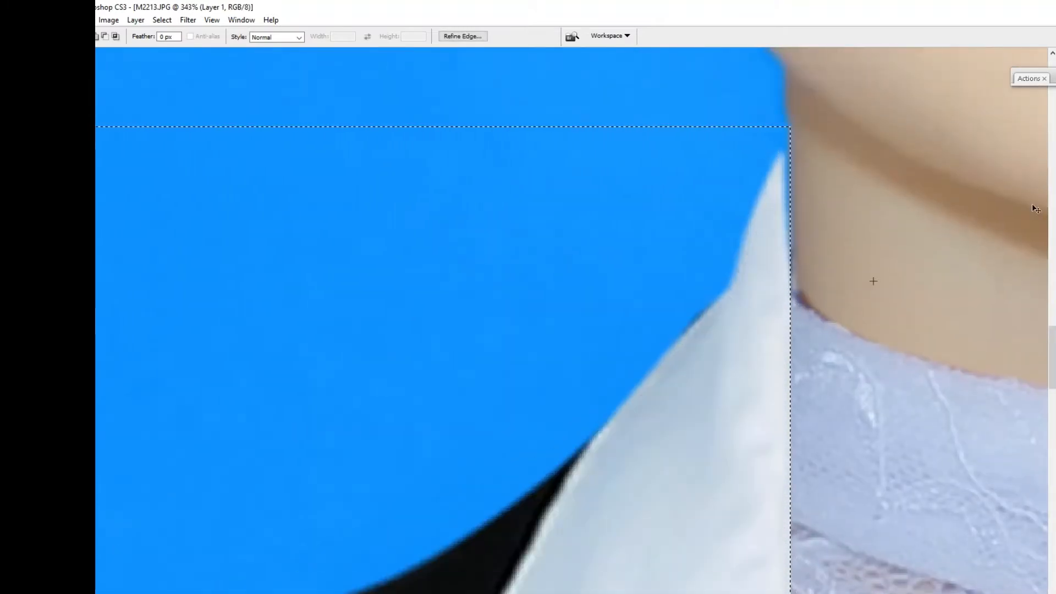
key("ctrl+z")
key("alt+bracketleft")
key("Delete")
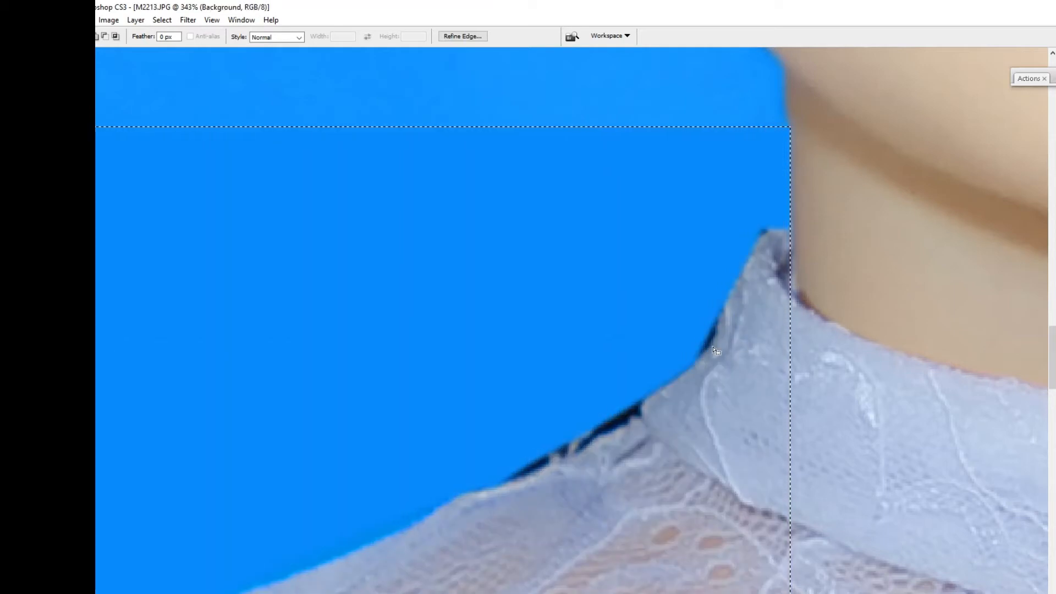
key("ctrl+d")
key("ctrl+minus")
key("ctrl+alt+z")
key("ctrl+alt+z")
Feather the selection by 2 pixels and set the foreground colour to #1f9bff, sampled from the backdrop beside the neck
key("ctrl+alt+d")
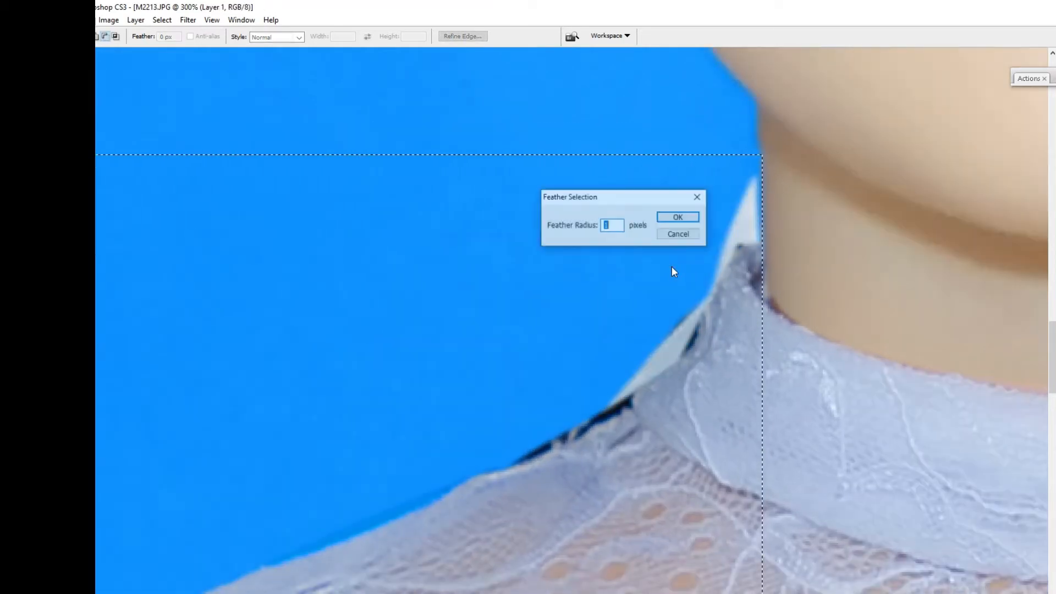
type("2")
key("Return")
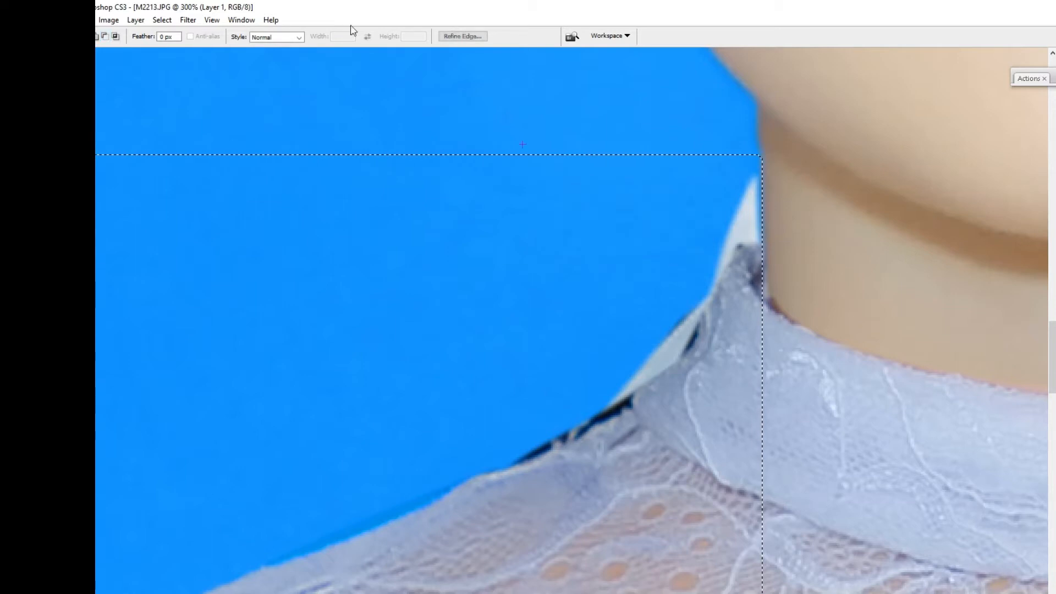
left_click(53, 440)
left_click(699, 180)
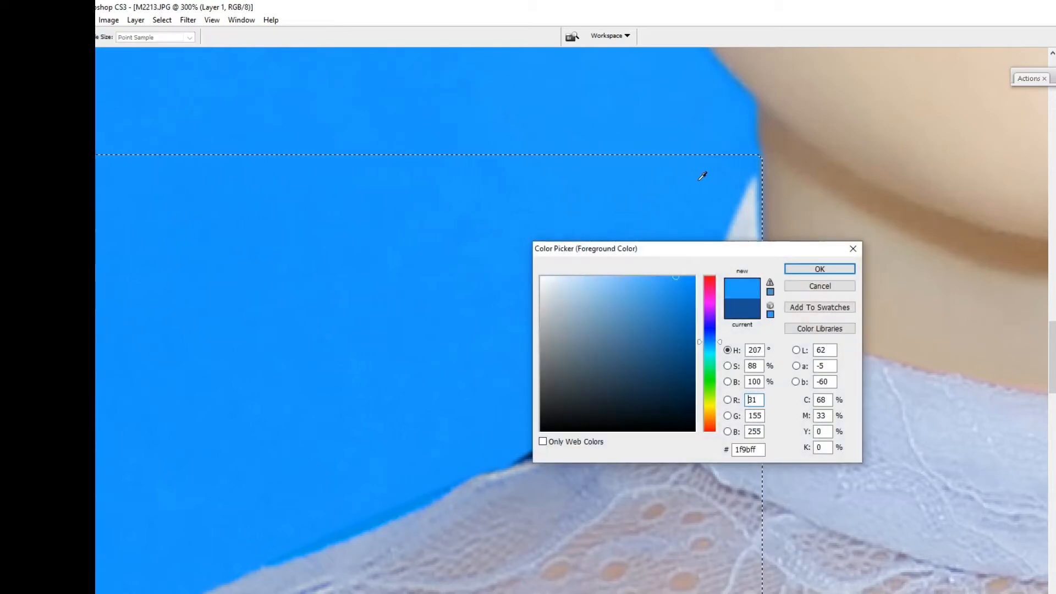
key("Return")
Undo the blue fill on Layer 1, fill the selected area on the Background layer with the sampled blue instead, and deselect
key("alt+BackSpace")
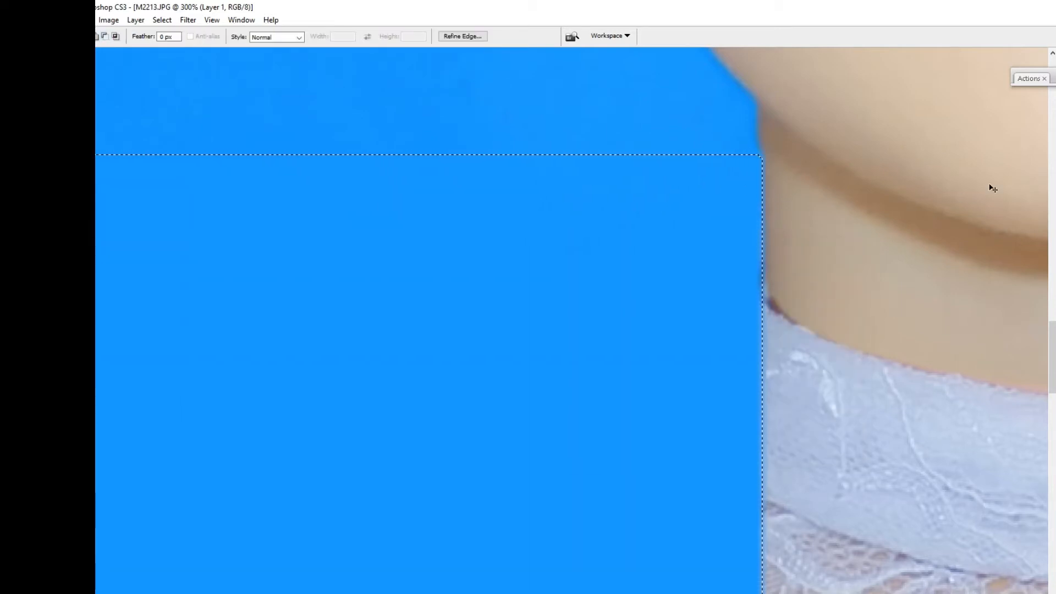
key("ctrl+alt+z")
key("ctrl+alt+z")
key("ctrl+alt+z")
key("ctrl+alt+z")
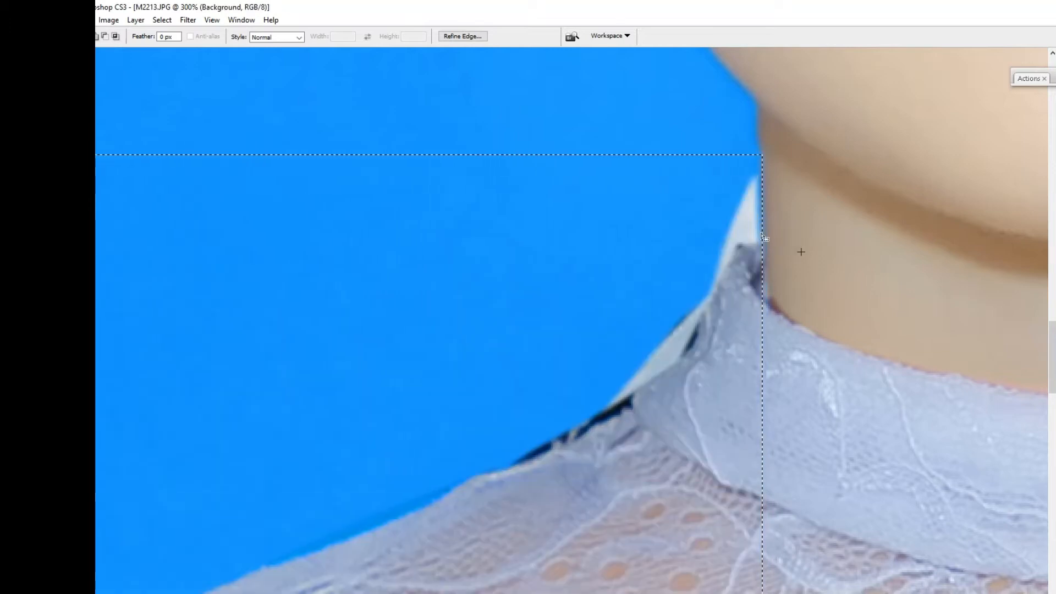
key("ctrl+d")
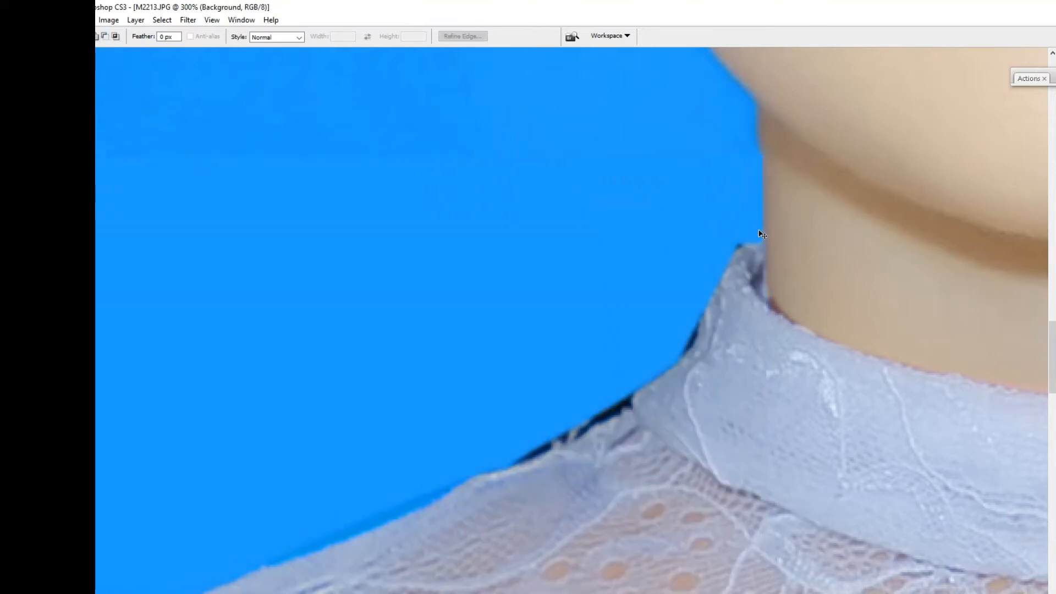
Select the blue backdrop on the Background layer with the Magic Wand, feather it, and fill it evenly with the sampled blue
key("ctrl+minus")
key("ctrl+minus")
key("ctrl+minus")
key("w")
left_click(382, 207)
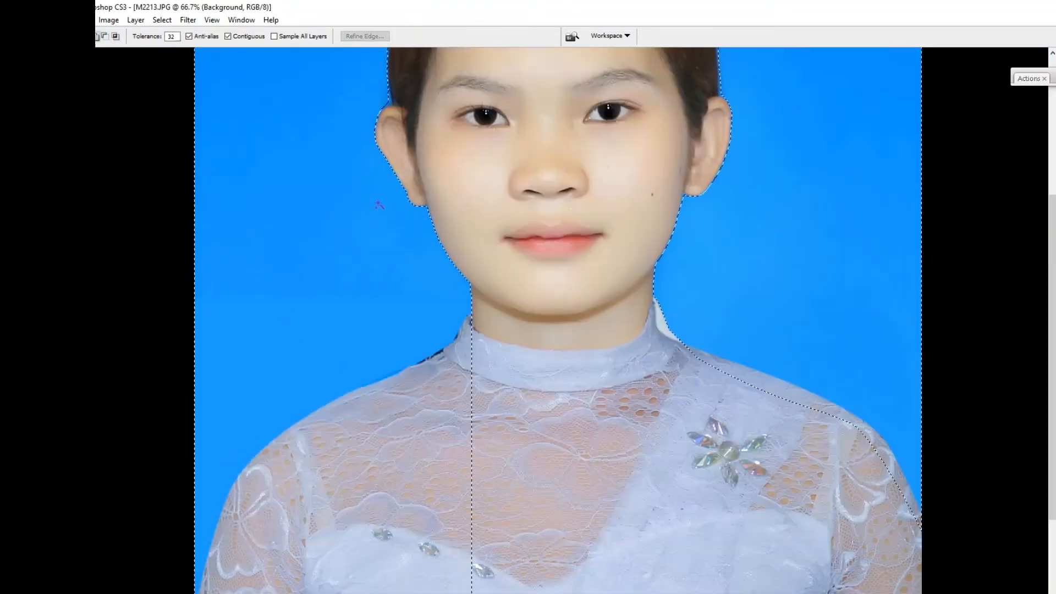
key("ctrl+alt+d")
key("Return")
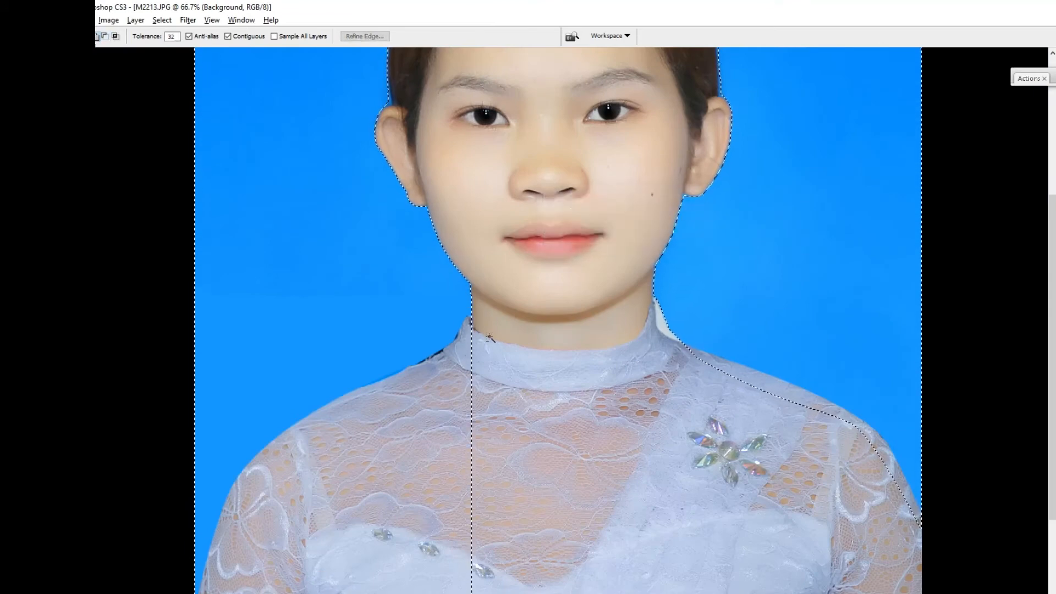
key("ctrl+d")
Outline the white shirt remnant right of the neck with a closed Pen path and convert it to a selection
key("ctrl+minus")
key("ctrl+minus")
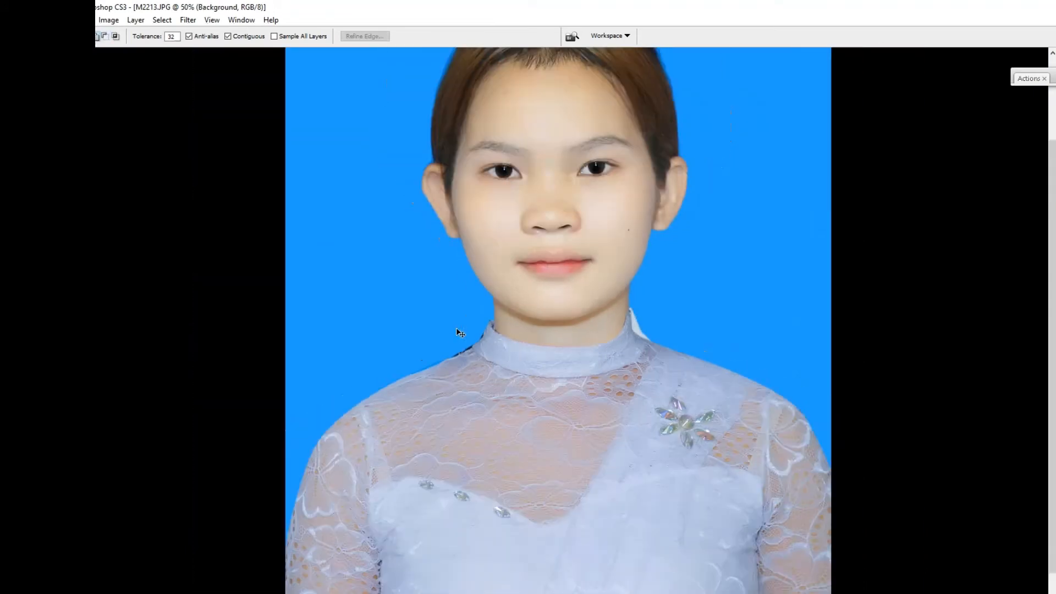
left_click_drag(552, 300, 565, 593)
left_click_drag(613, 308, 770, 464)
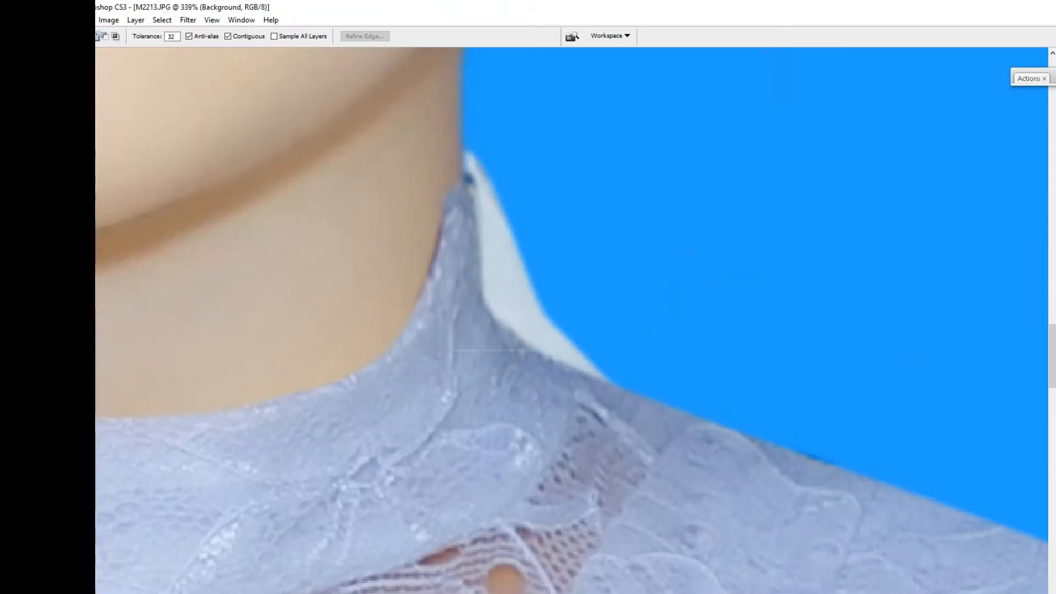
key("p")
left_click(469, 450)
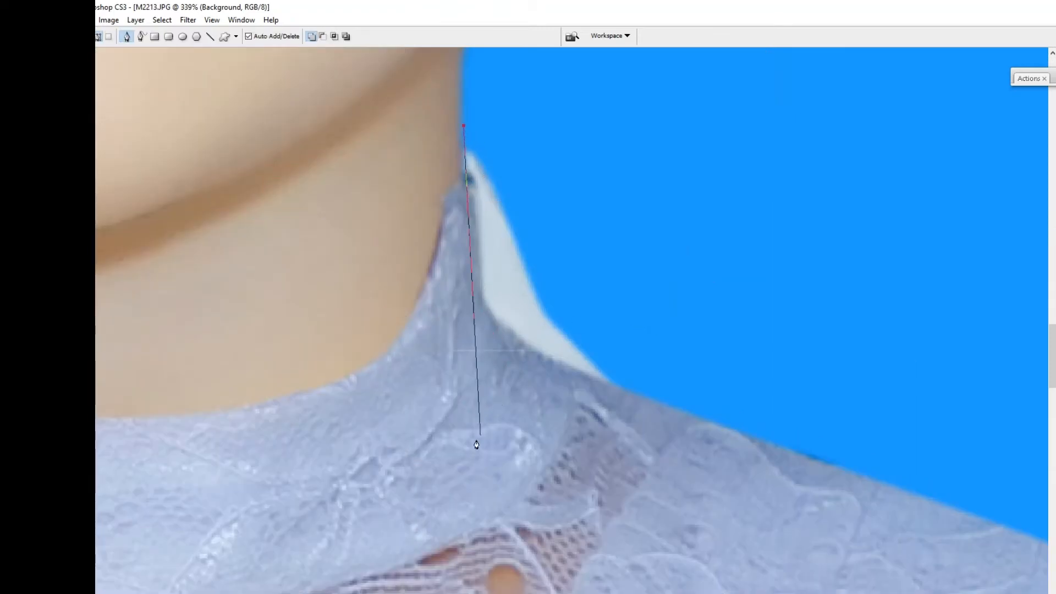
left_click_drag(724, 582, 766, 156)
left_click(828, 251)
key("ctrl+Return")
Feather the selection by 2 pixels, fill it with the backdrop blue on the Background layer, and deselect
key("ctrl+alt+d")
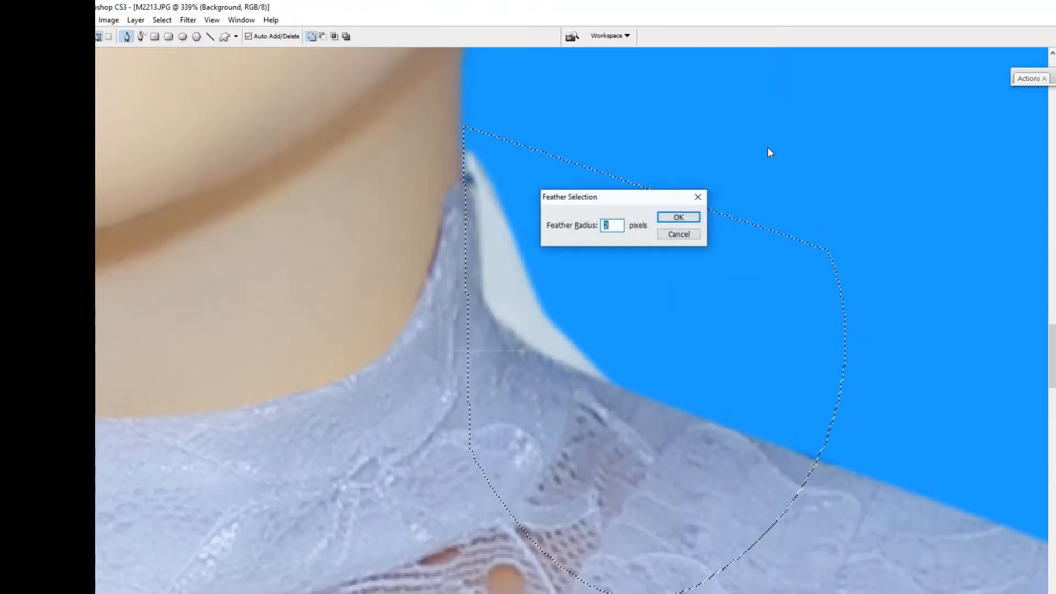
key("Return")
key("ctrl+alt+BackSpace")
key("ctrl+d")
Trace a Pen path from the collar's left tip down along the dark shirt remnants and the left shoulder edge
key("ctrl+0")
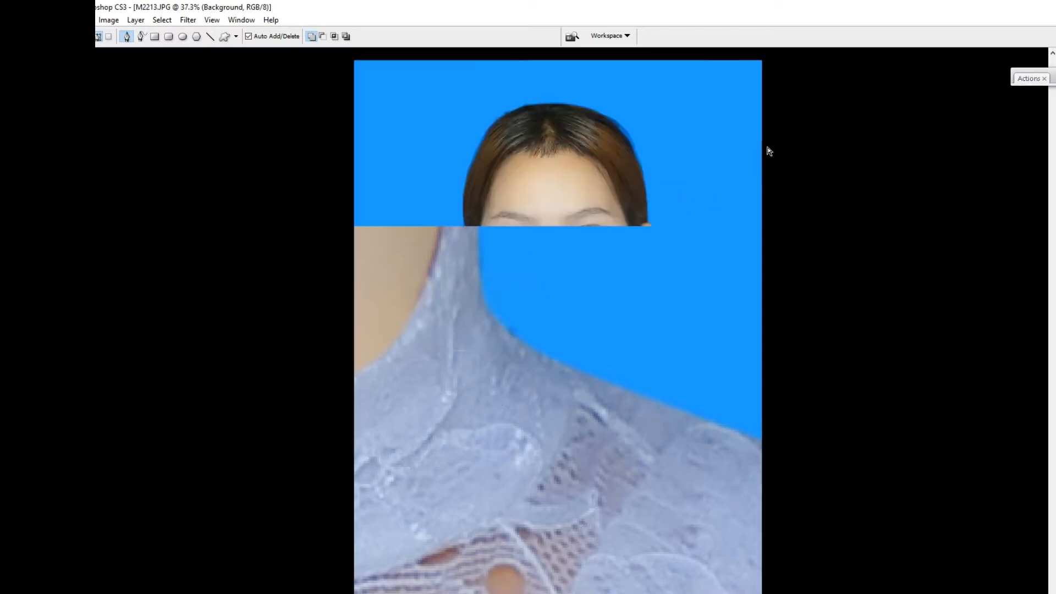
left_click_drag(527, 274, 514, 404)
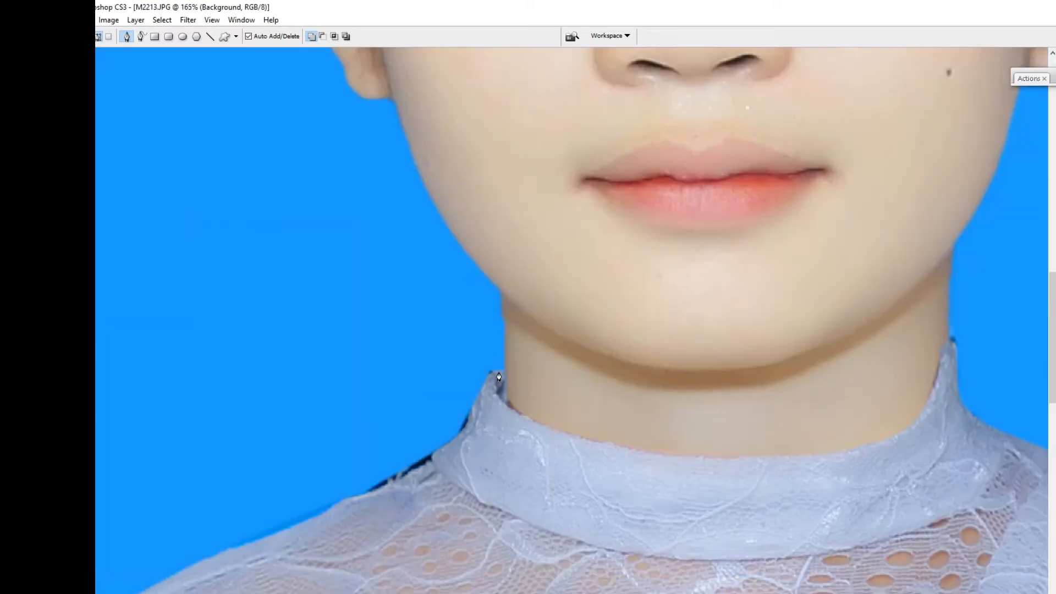
left_click_drag(456, 441, 443, 453)
left_click_drag(470, 506, 723, 310)
left_click_drag(684, 268, 558, 328)
left_click(373, 403)
left_click(446, 174)
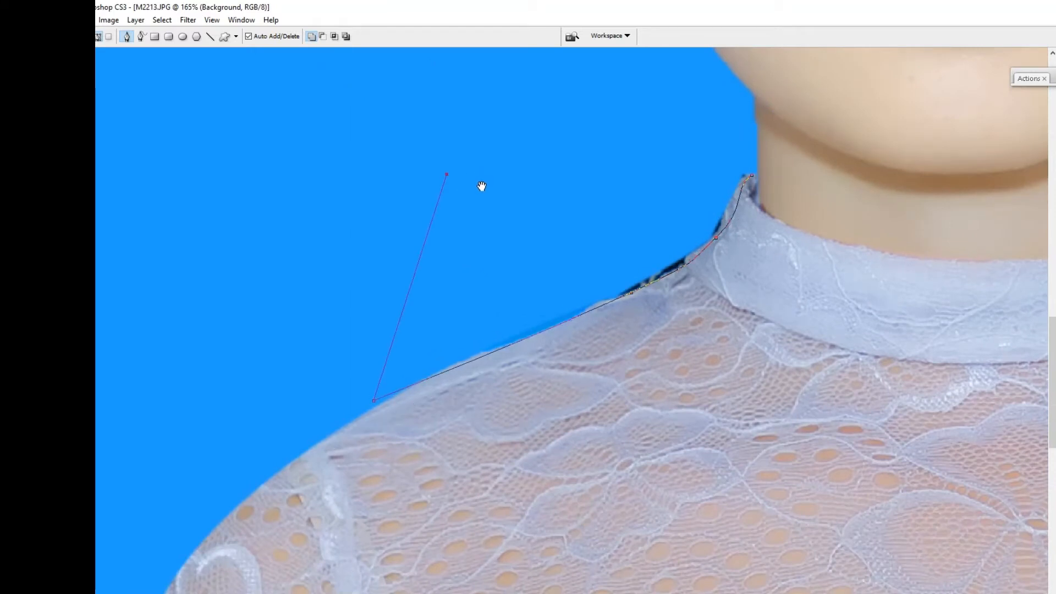
Continue the Pen path through the left backdrop and down the neck's left edge, closing it at the collar tip
left_click_drag(485, 184, 448, 400)
left_click_drag(504, 268, 582, 275)
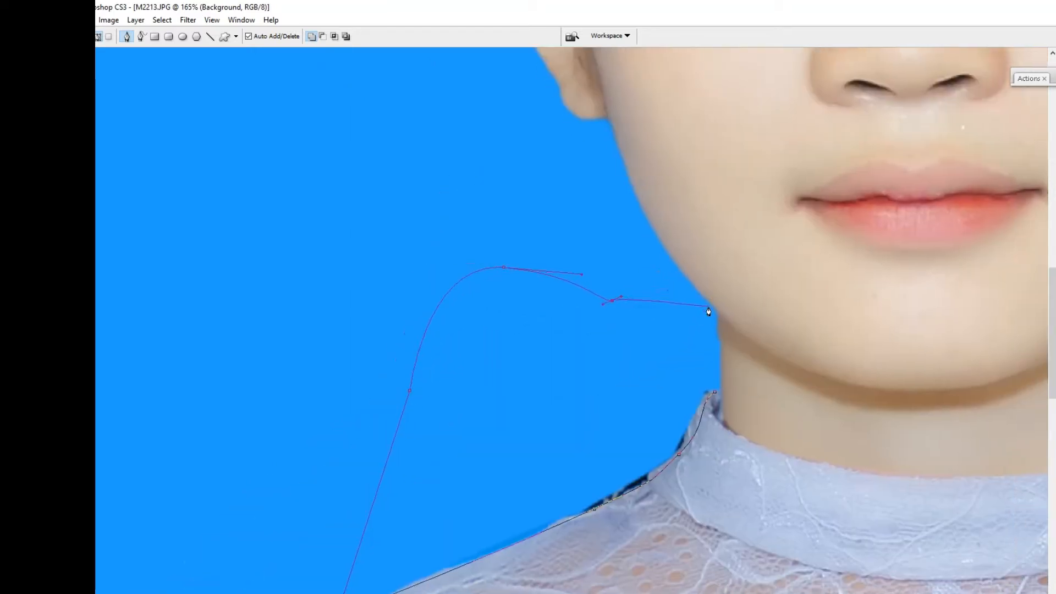
left_click_drag(804, 377, 632, 241)
left_click(521, 337)
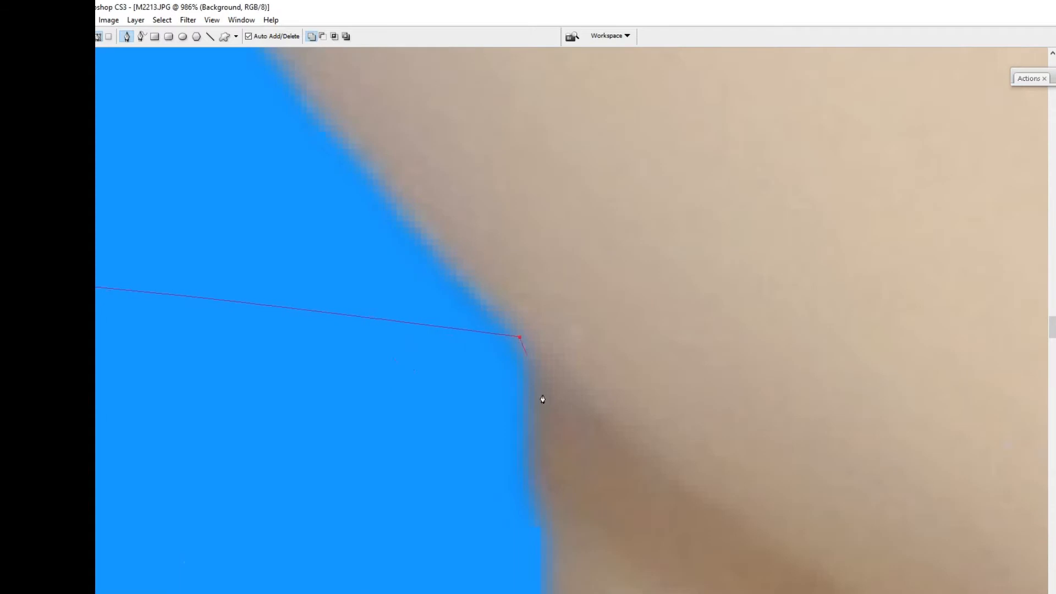
left_click_drag(542, 397, 654, 72)
left_click_drag(661, 266, 657, 284)
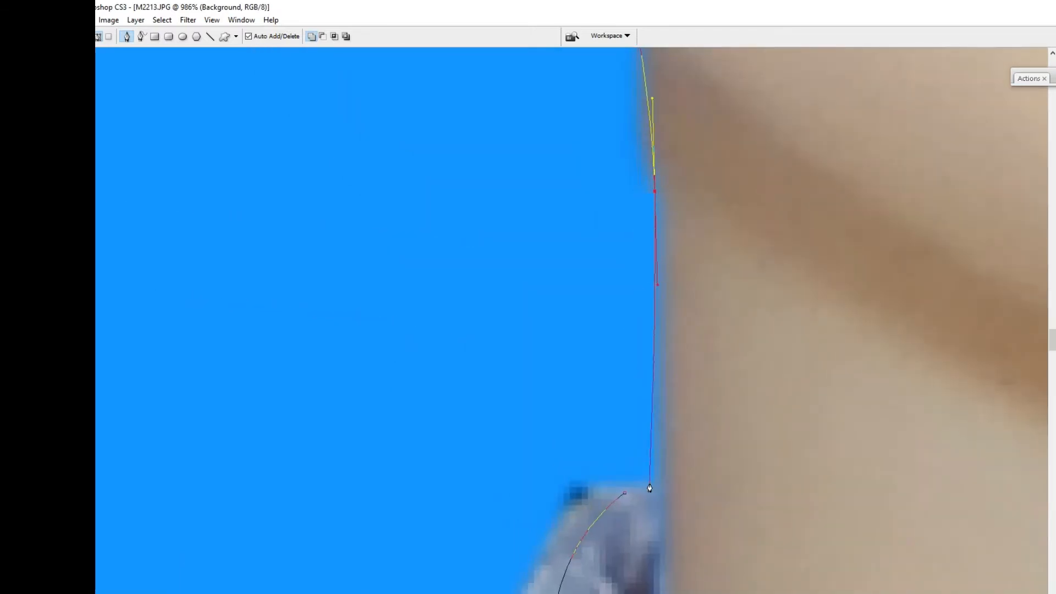
left_click(642, 488)
Convert the closed path to a selection, feather it by 1 pixel, and fill it with blue on the Background layer
key("ctrl+Return")
key("ctrl+alt+d")
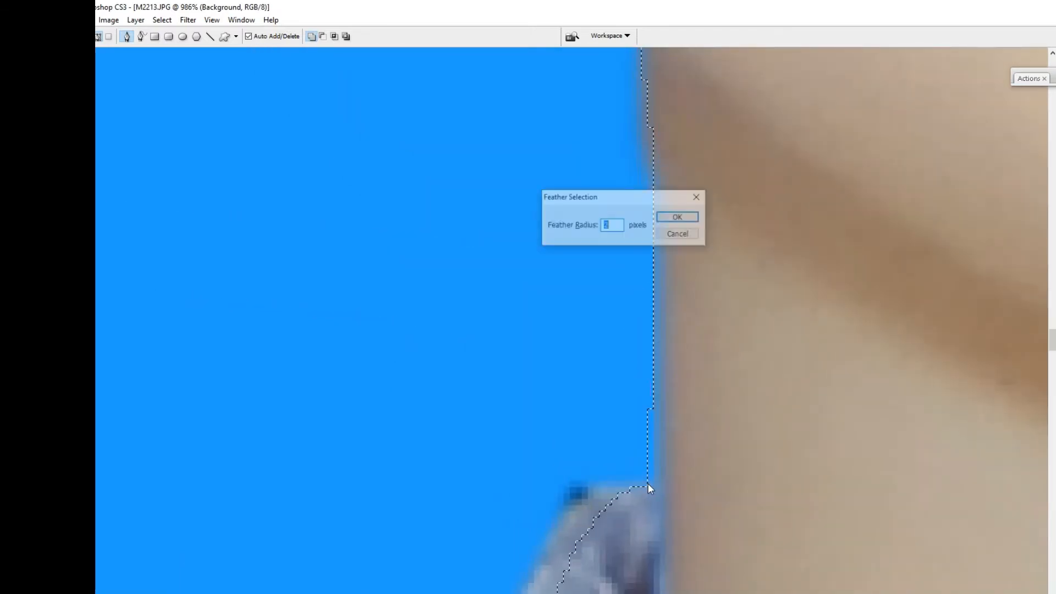
type("1")
key("Return")
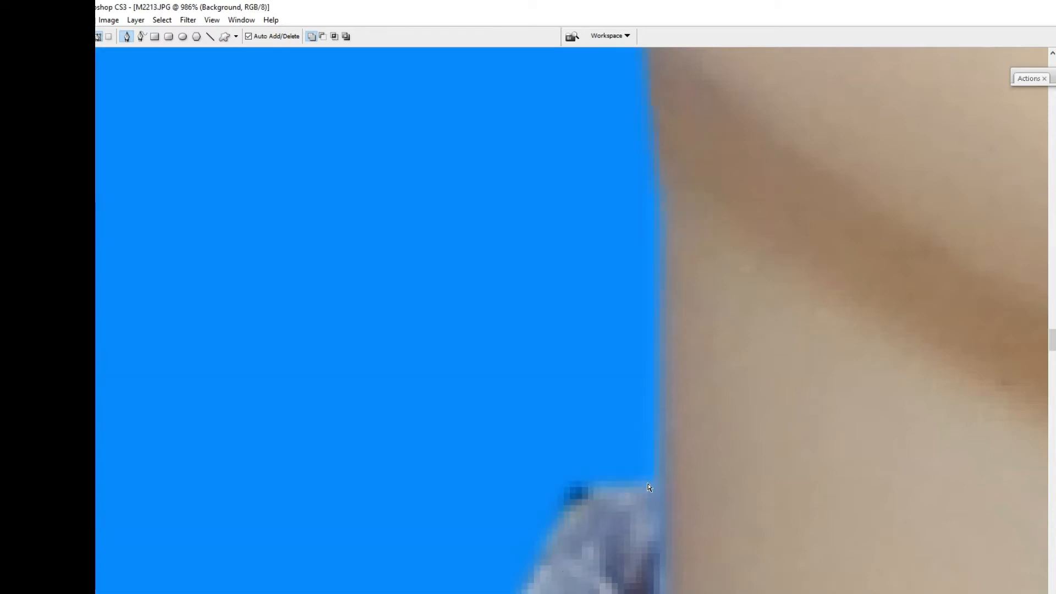
Undo the blue fill on the Background layer, and delete the selected left collar edge on Layer 1 instead
key("ctrl+j")
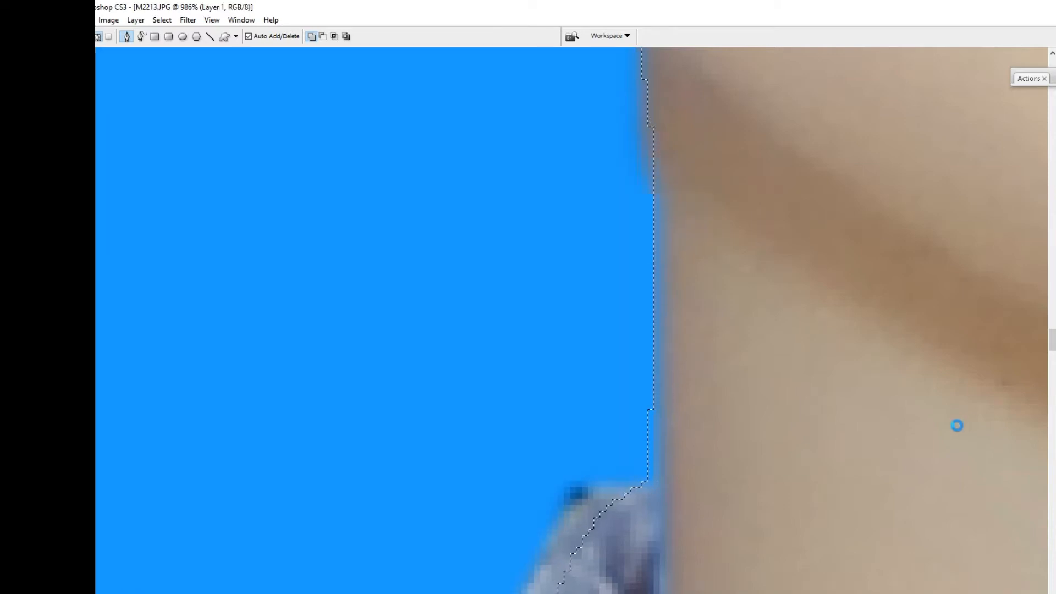
key("ctrl+alt+z")
key("ctrl+alt+z")
key("ctrl+shift+i")
key("ctrl+alt+shift+n")
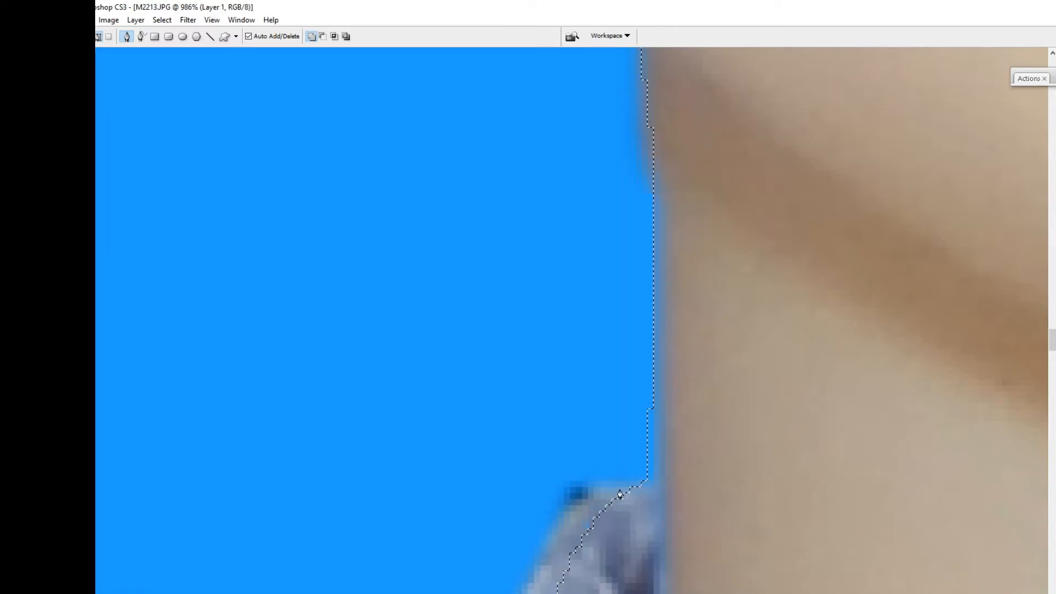
key("alt+BackSpace")
key("ctrl+d")
key("ctrl+0")
left_click_drag(526, 300, 607, 376)
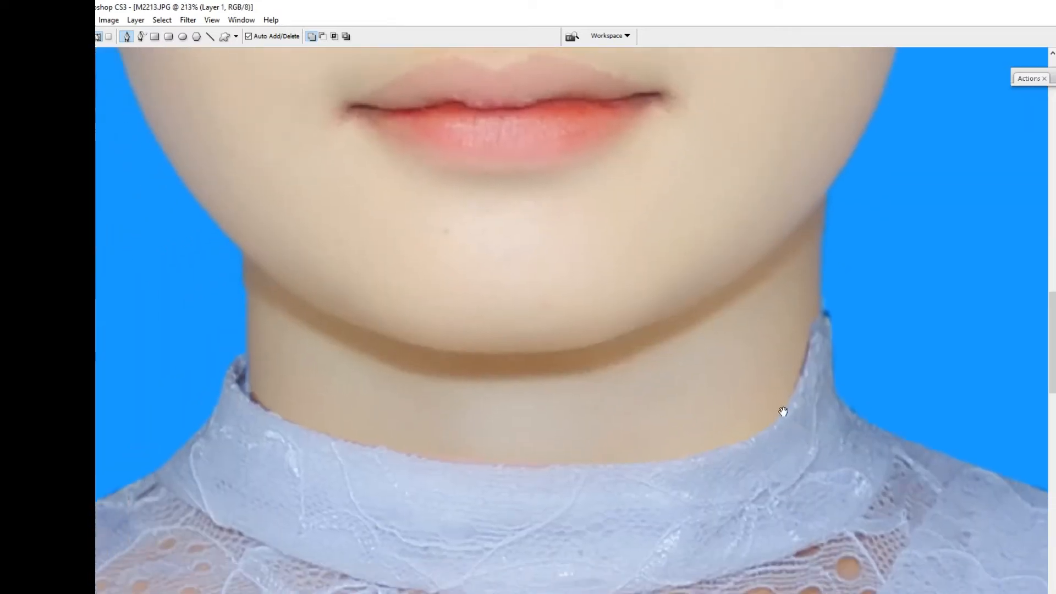
Trace a closed Pen path around the dark fringe on the right collar tip's outer edge, looping through the blue backdrop
left_click_drag(810, 259, 814, 420)
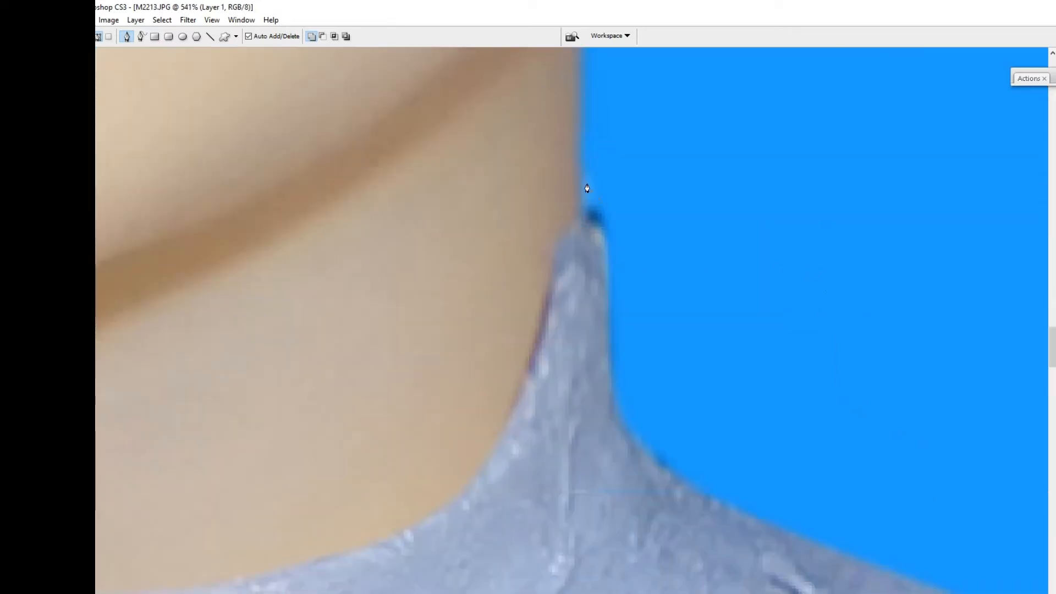
left_click(587, 184)
left_click_drag(608, 388, 622, 440)
left_click_drag(875, 446, 886, 358)
left_click_drag(808, 225, 743, 191)
Convert the path to a feathered selection, delete the fringe from Layer 1, and deselect
key("ctrl+Return")
key("ctrl+alt+d")
key("Return")
key("Delete")
key("ctrl+d")
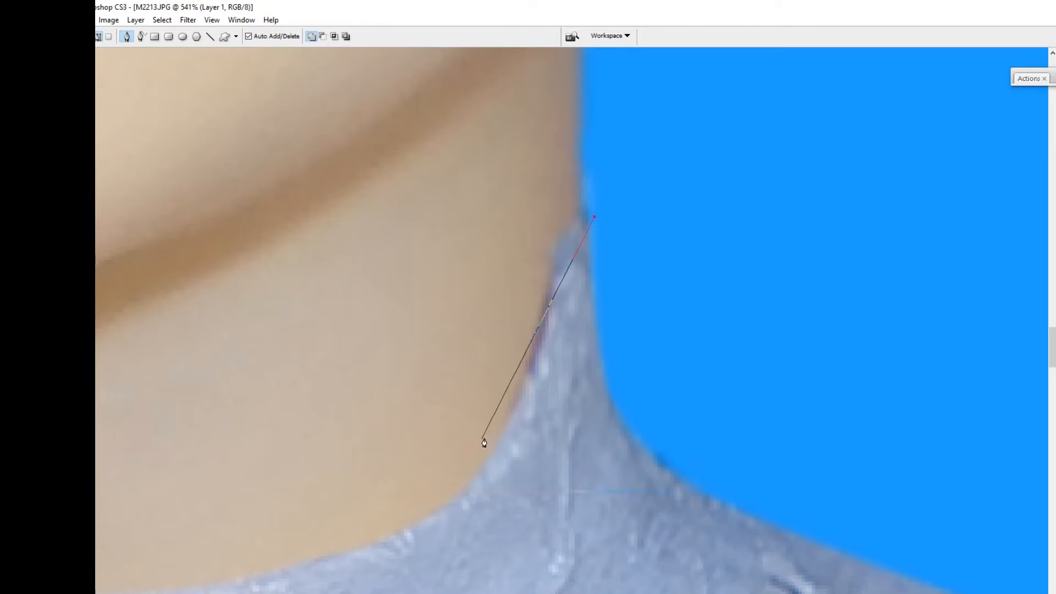
Outline the inner edge of the right collar tip with the Pen tool and delete the enclosed part from Layer 1
left_click_drag(522, 384, 488, 432)
left_click_drag(457, 250, 543, 153)
left_click_drag(570, 134, 613, 144)
key("ctrl+Return")
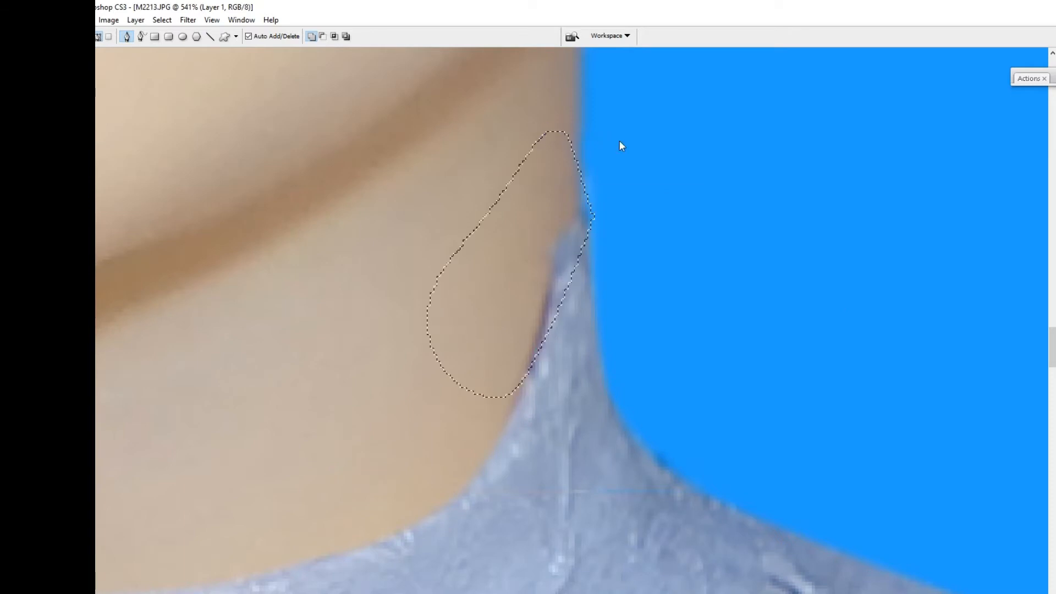
key("ctrl+d")
key("ctrl+0")
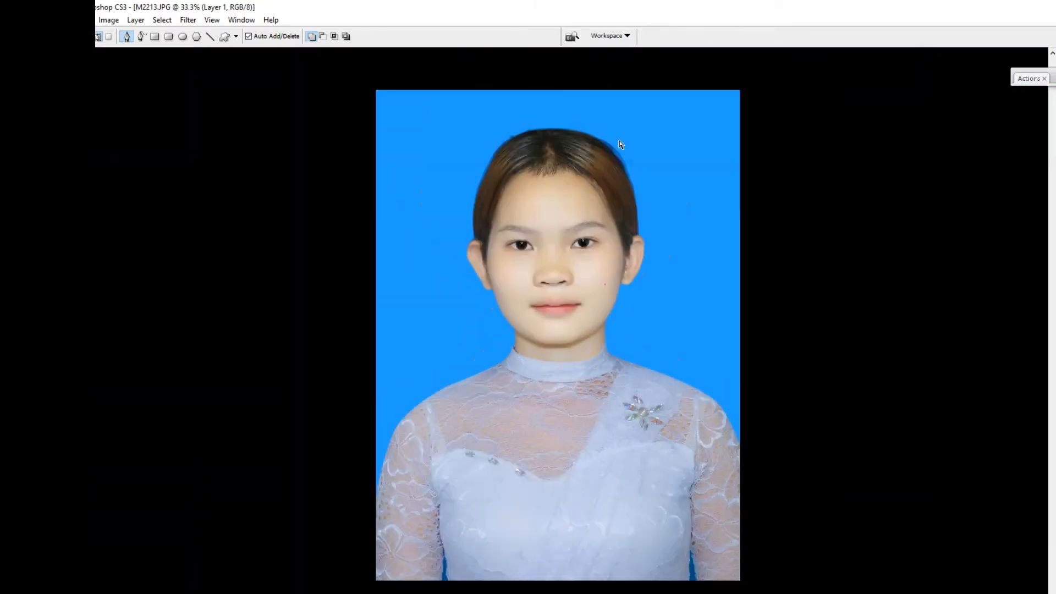
Trim the right collar's inner edge against the neck again using a Pen path converted to a selection and deleted on Layer 1
left_click_drag(503, 293, 564, 375)
key("ctrl+minus")
key("ctrl+minus")
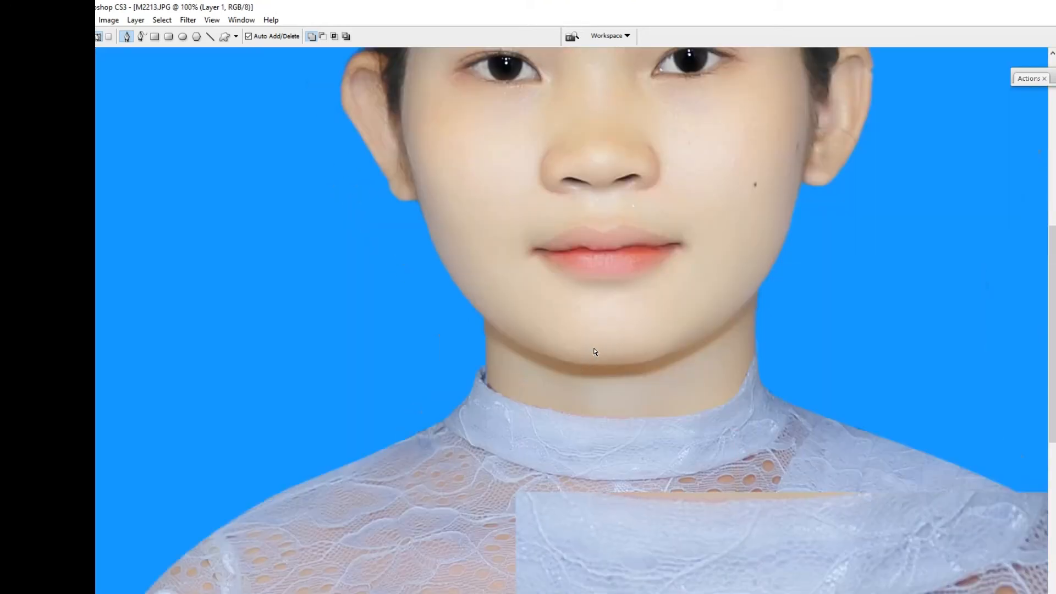
left_click_drag(775, 325, 741, 470)
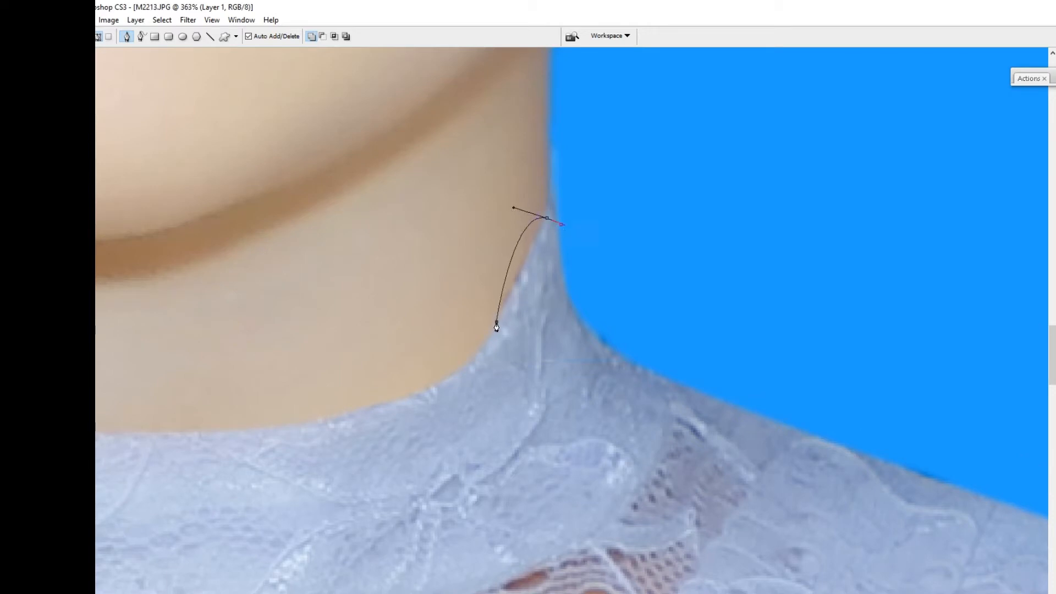
left_click_drag(534, 154, 630, 177)
left_click(632, 195)
key("ctrl+Return")
key("Delete")
key("ctrl+d")
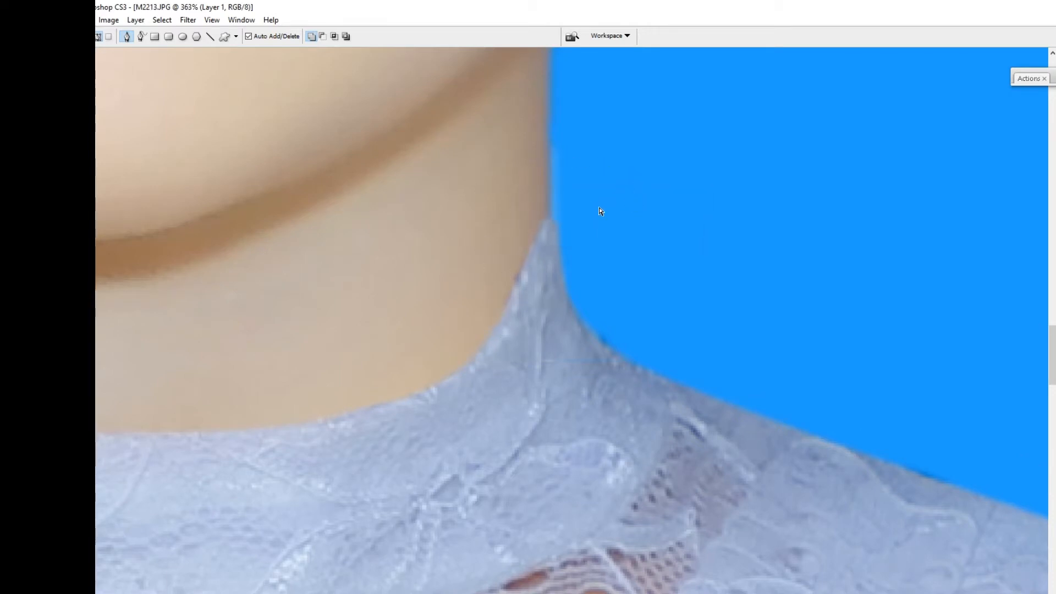
Clean the remaining edge of the right collar tip by deleting a feathered Pen selection from Layer 1, and deselect
key("ctrl+minus")
key("ctrl+minus")
key("ctrl+minus")
key("ctrl+minus")
key("ctrl+minus")
key("ctrl+minus")
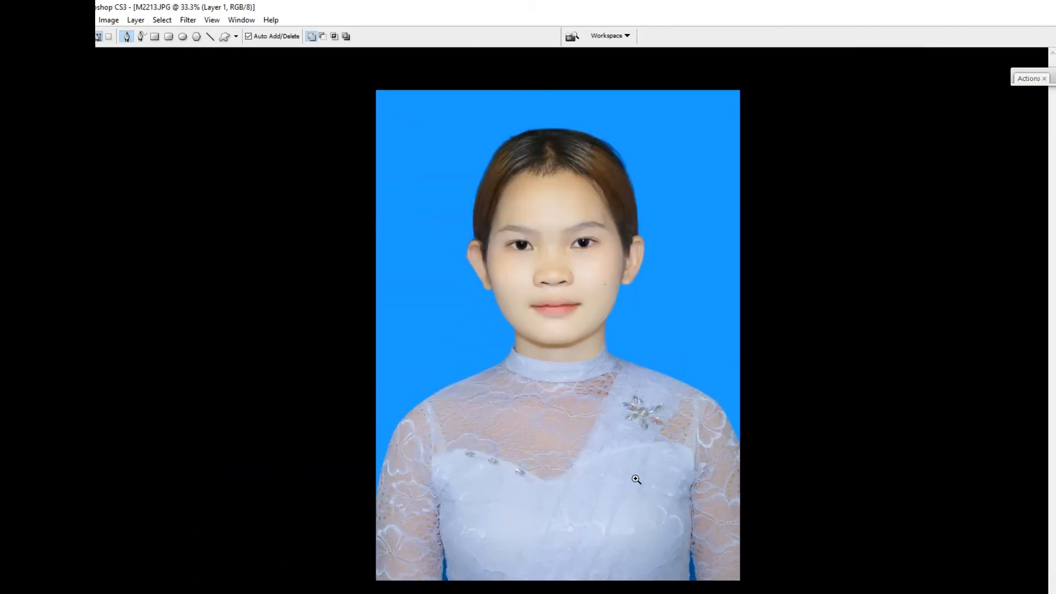
left_click_drag(634, 391, 634, 391)
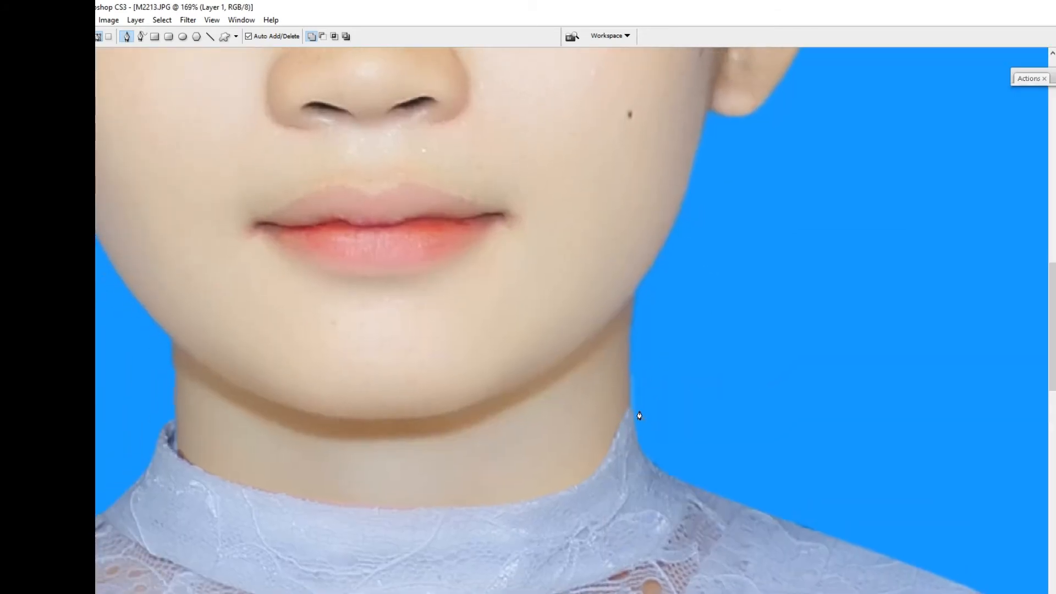
left_click_drag(573, 349, 753, 583)
key("ctrl+Return")
key("ctrl+alt+d")
key("Return")
key("Delete")
key("ctrl+d")
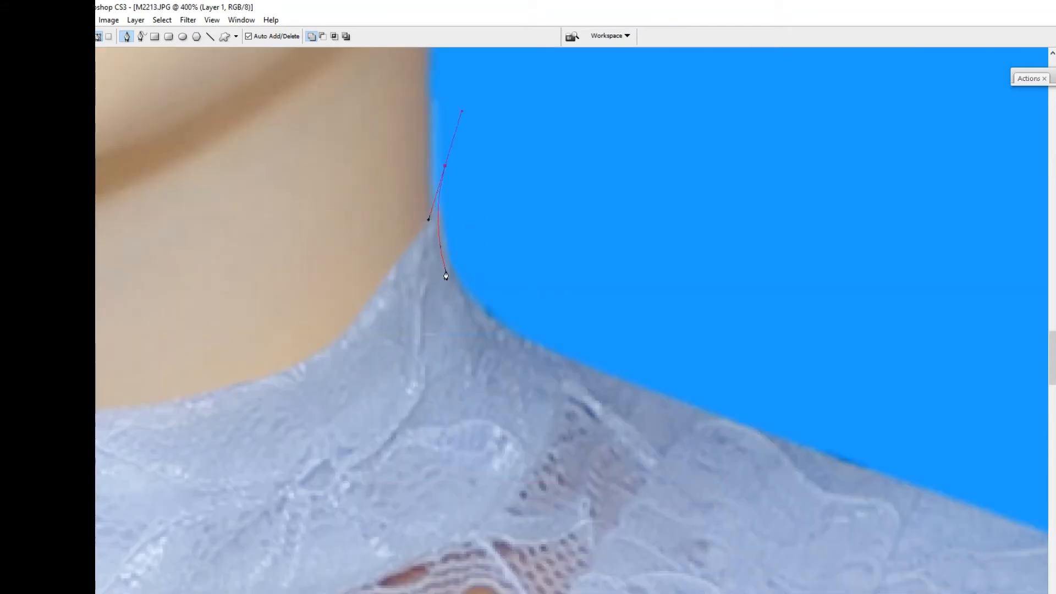
Trace a Pen path from the right collar tip down the right shoulder's dark edge and back through the blue backdrop
left_click_drag(730, 428, 275, 321)
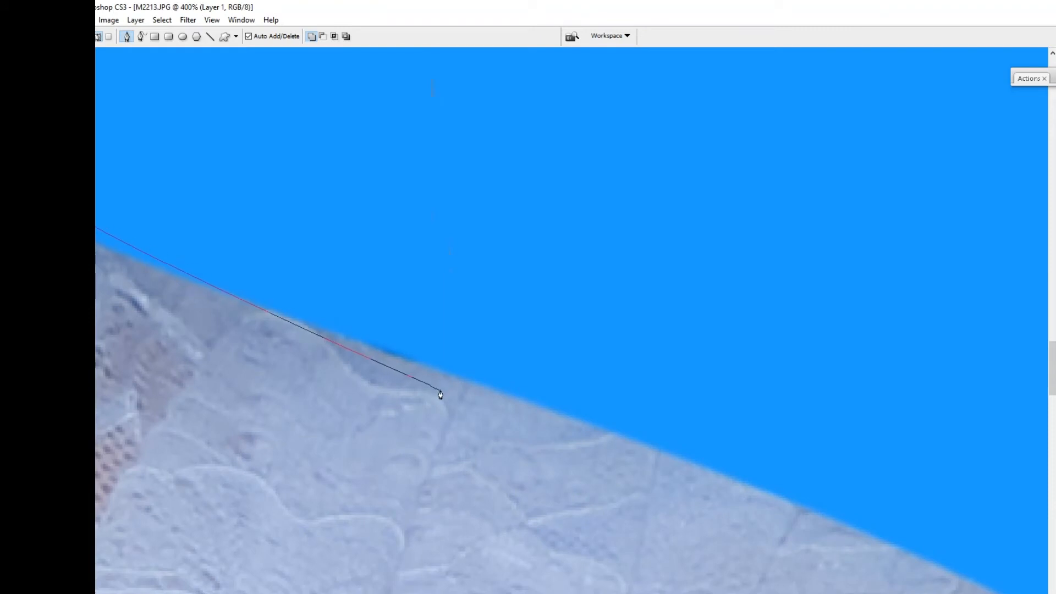
left_click_drag(464, 386, 606, 433)
left_click_drag(440, 63, 857, 391)
left_click_drag(776, 299, 714, 281)
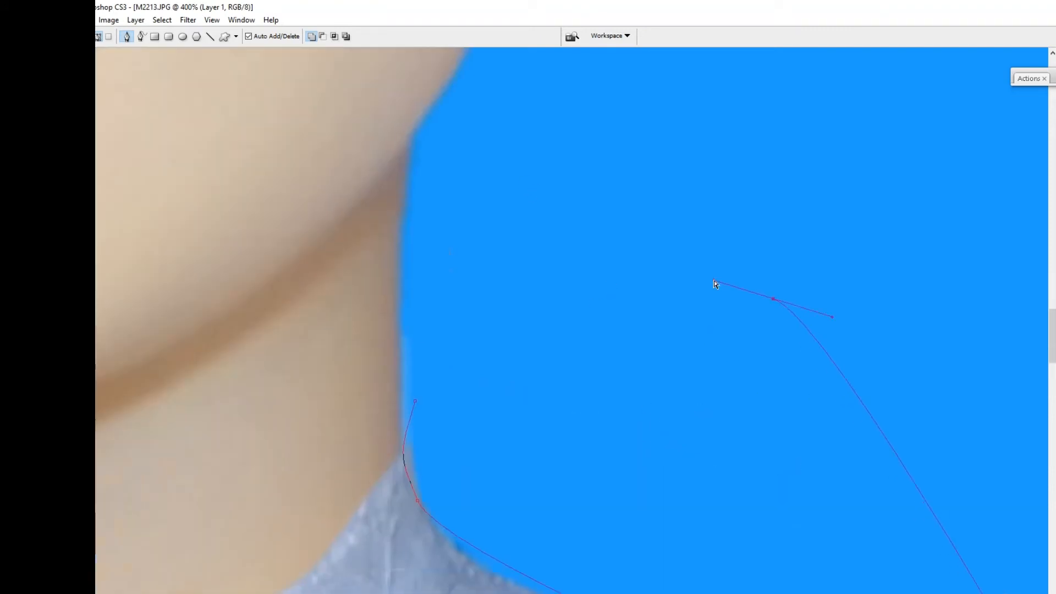
Turn the shoulder path into a feathered selection and delete the dark remnants from Layer 1
key("ctrl+Return")
key("ctrl+alt+d")
key("Return")
key("Delete")
key("ctrl+0")
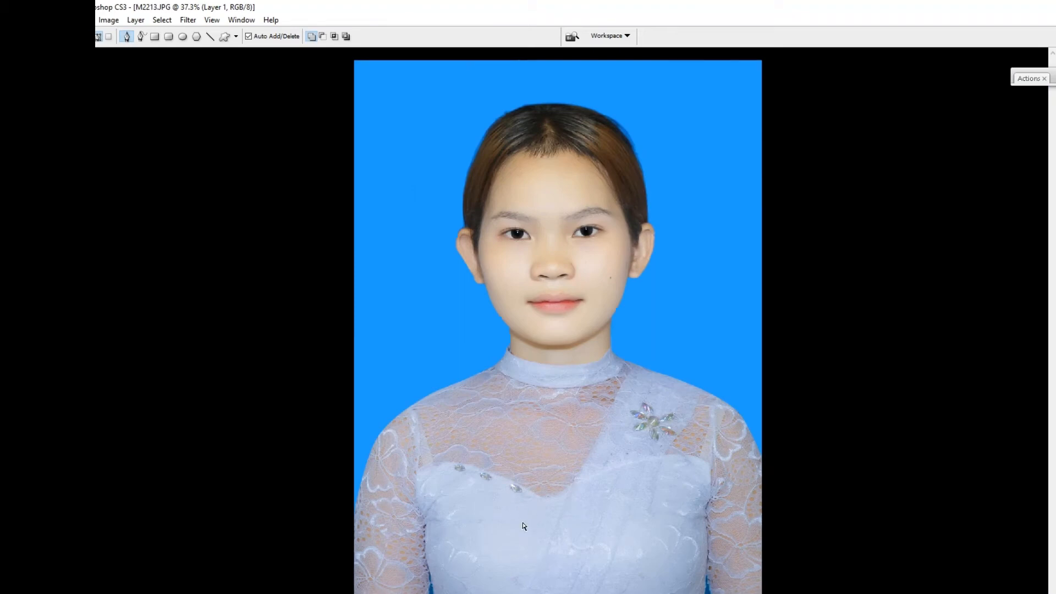
key("ctrl+minus")
key("ctrl+minus")
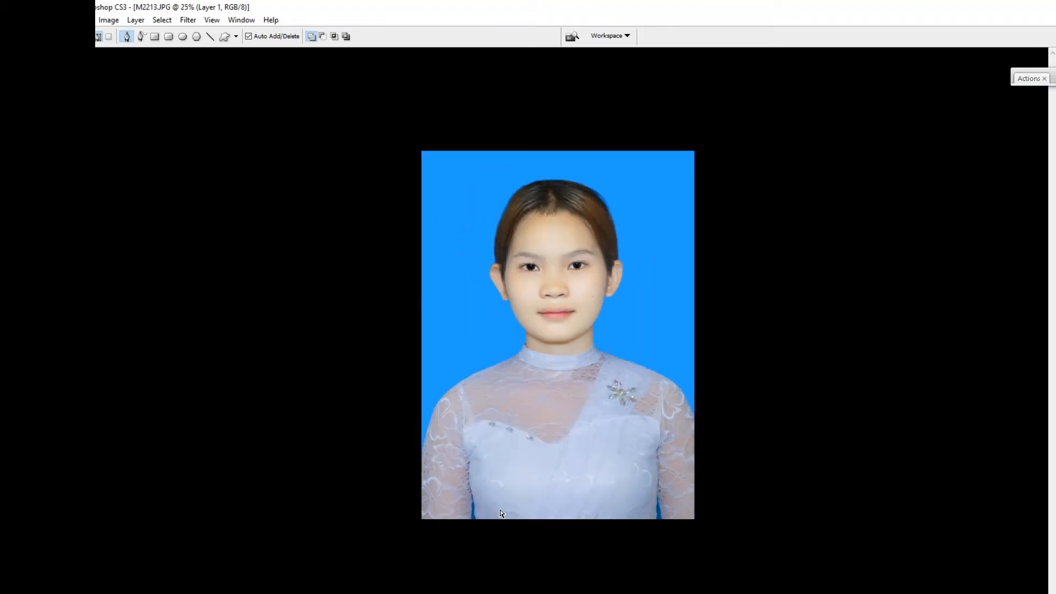
key("ctrl+plus")
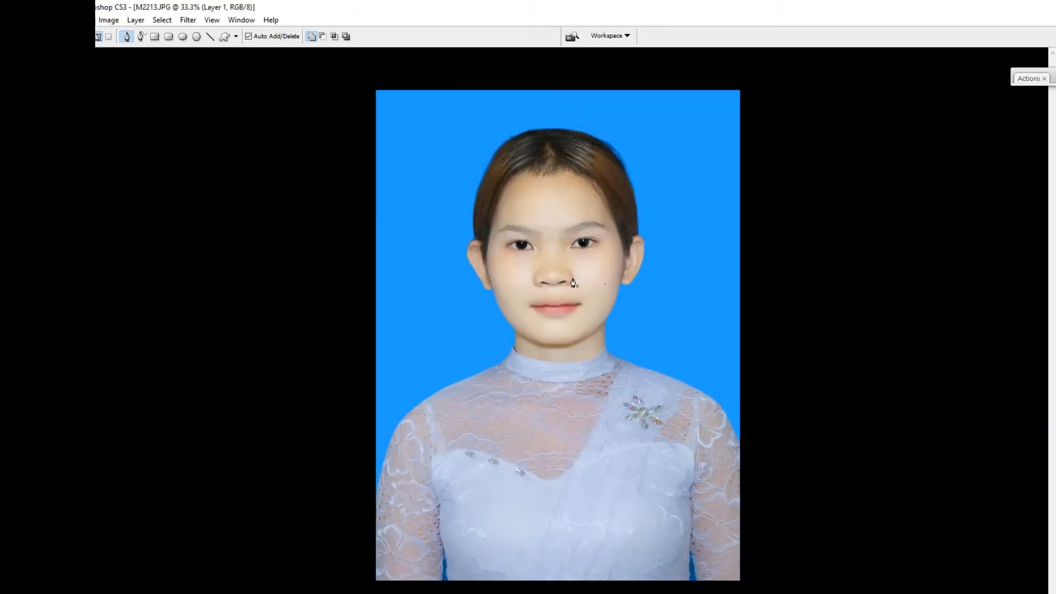
key("ctrl+plus")
key("ctrl+plus")
left_click_drag(446, 289, 492, 400)
key("ctrl+0")
left_click_drag(514, 241, 585, 434)
key("m")
left_click_drag(375, 205, 512, 591)
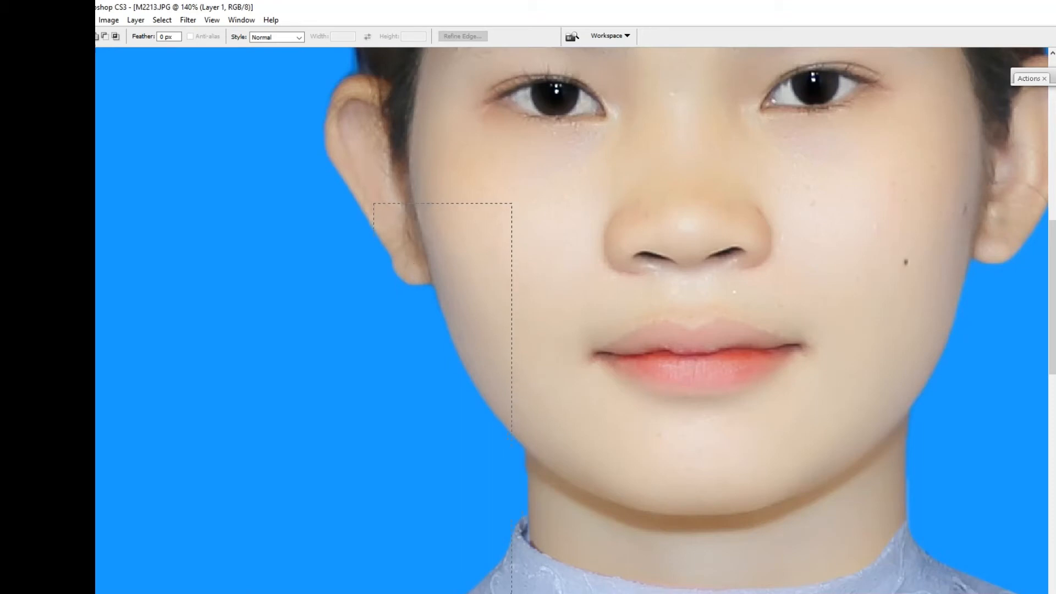
key("ctrl+d")
key("p")
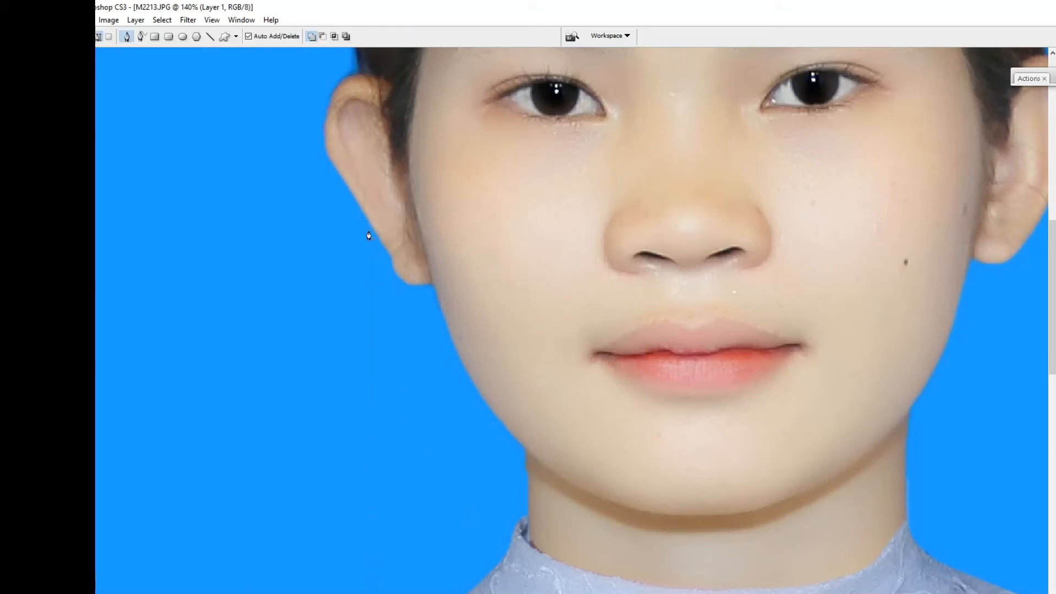
Start a Pen path at the left ear's outer edge, running straight down to the left shoulder and along it to the collar
left_click_drag(358, 203, 367, 513)
left_click_drag(363, 215, 346, 494)
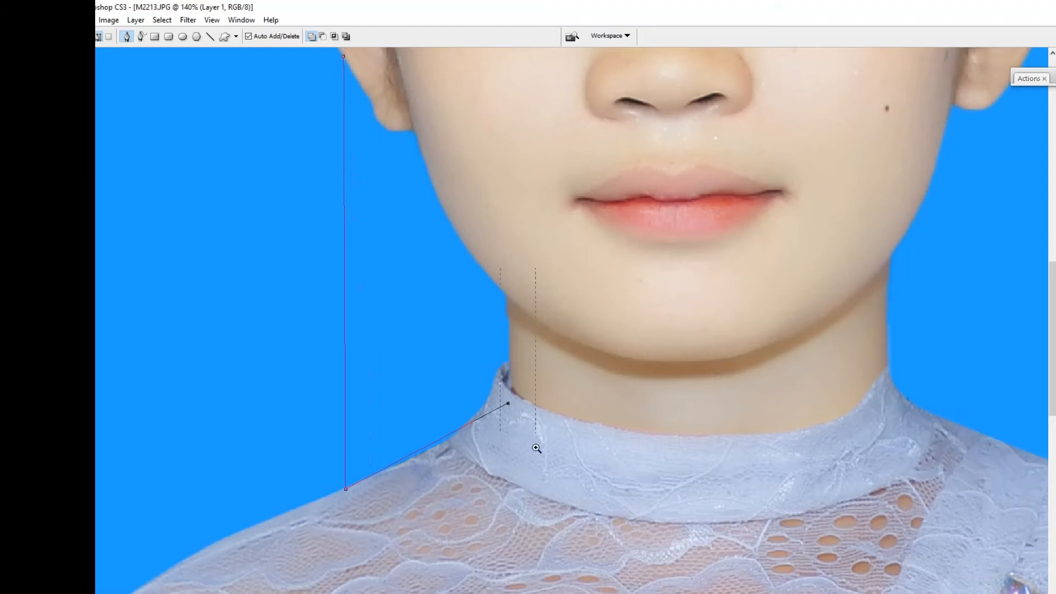
left_click_drag(535, 449, 536, 447)
left_click(529, 137)
Continue the Pen path up the left neck and jaw edge and around the earlobe, closing it at the ear
left_click_drag(506, 179, 627, 573)
left_click_drag(562, 374, 686, 591)
left_click_drag(558, 416, 517, 304)
left_click_drag(436, 224, 451, 325)
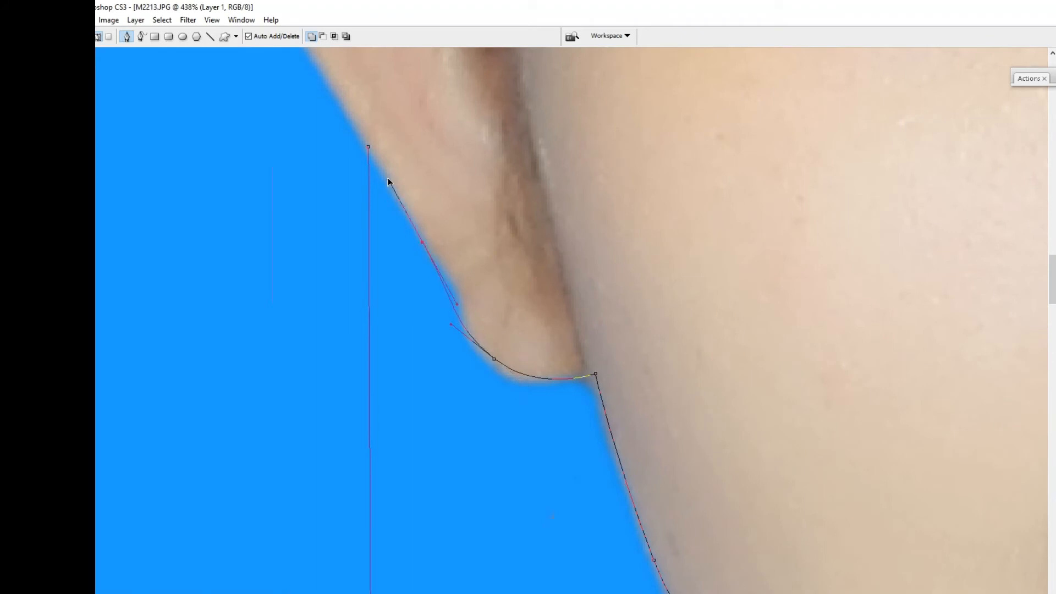
left_click_drag(440, 257, 402, 194)
left_click(387, 171)
Convert the closed path beside the left jaw to a selection and feather it
key("ctrl+Return")
key("ctrl+alt+d")
key("Return")
key("ctrl+0")
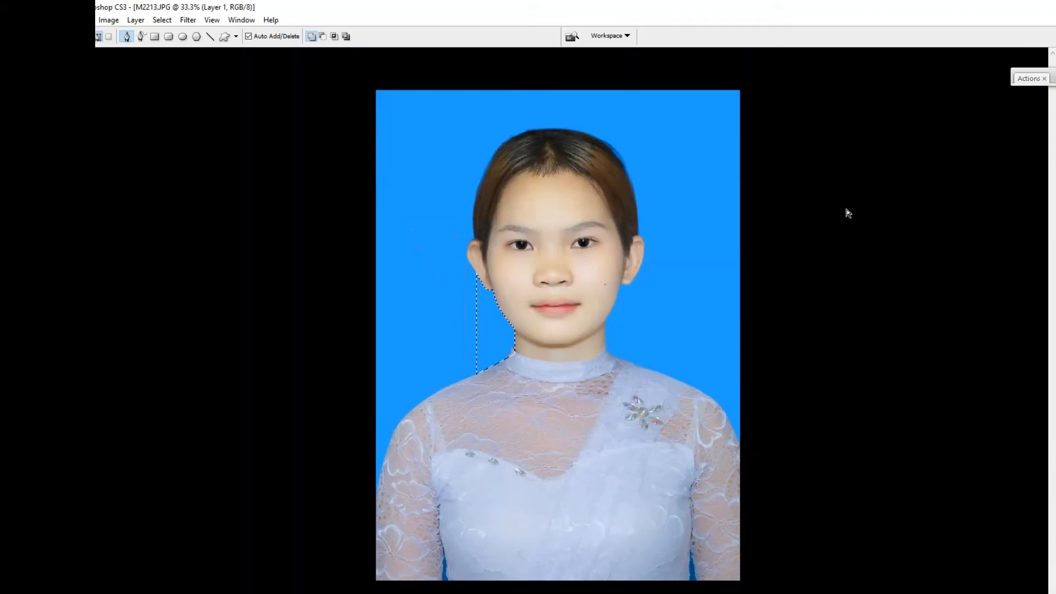
key("alt+bracketleft")
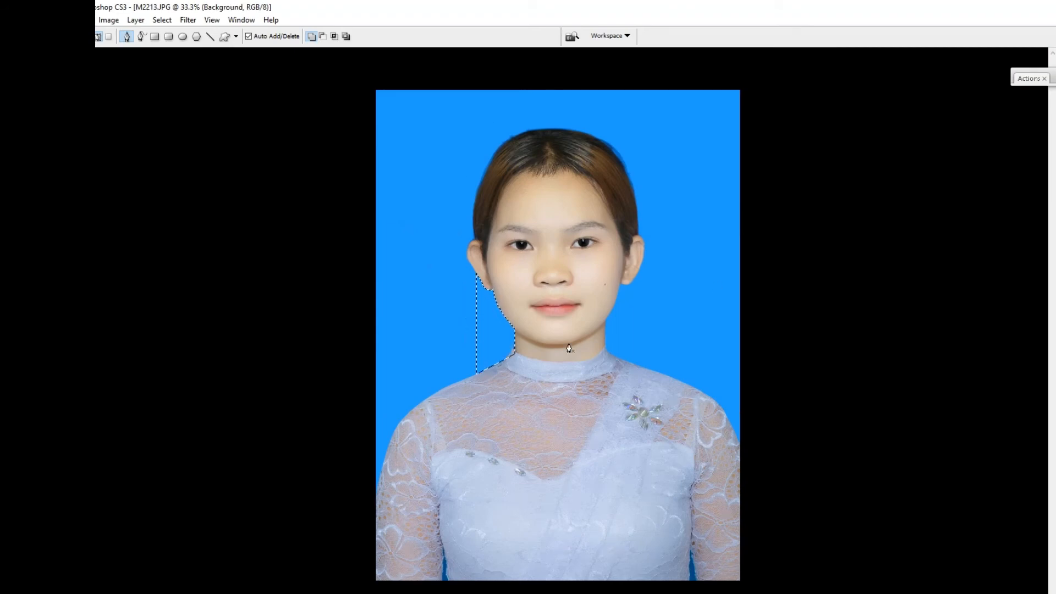
key("alt+bracketright")
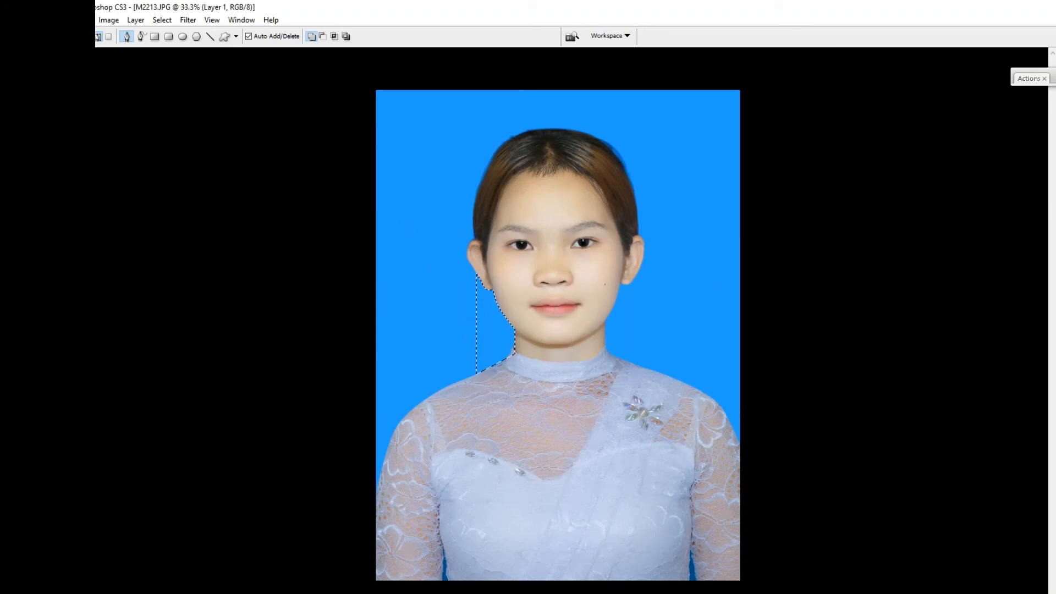
left_click(61, 386)
left_click(682, 430)
key("Return")
Switch to the YouTube video in Firefox and return to Photoshop
mouse_move(321, 526)
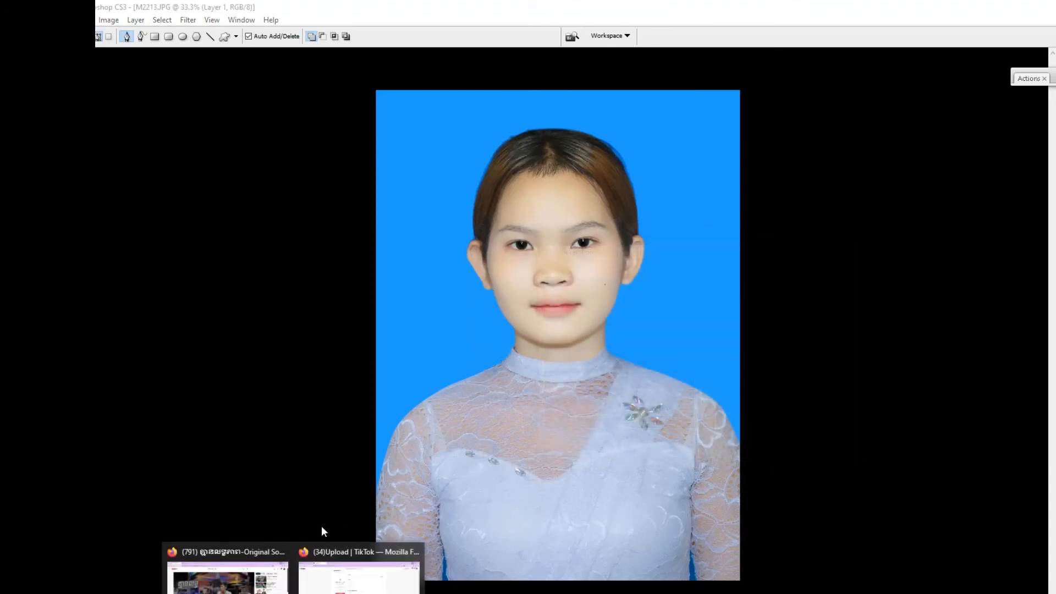
left_click(245, 564)
left_click(125, 508)
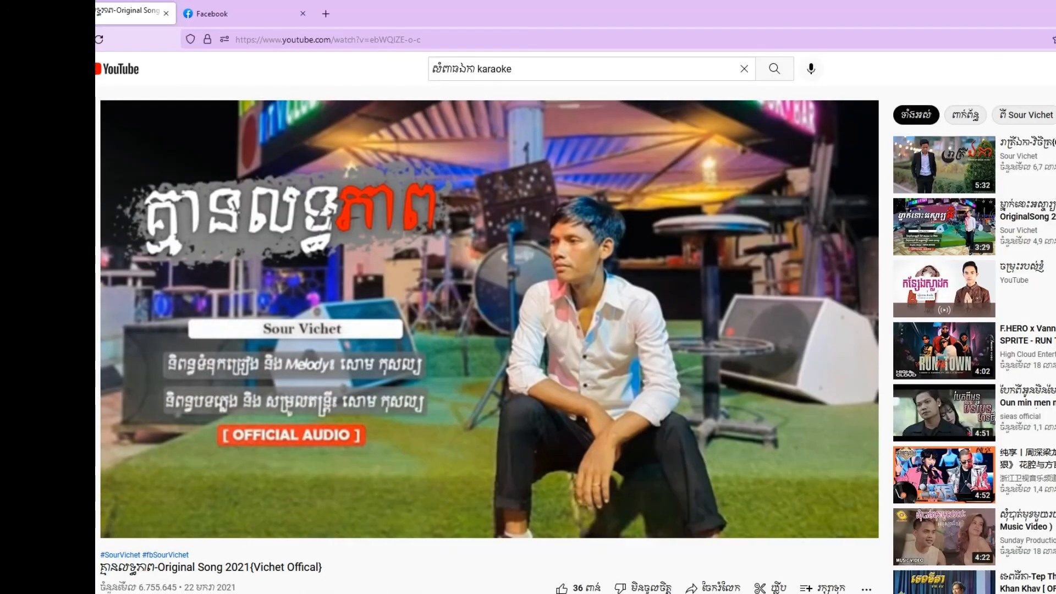
left_click(1055, 14)
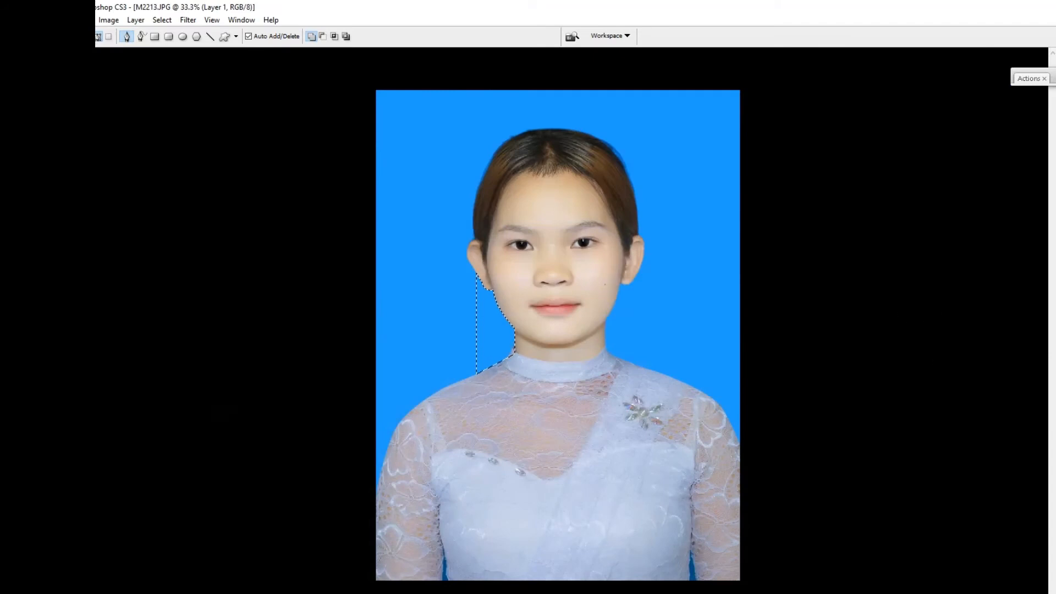
Try filling the selection beside the left jaw with black on the Background layer, and undo the fill
key("alt+BackSpace")
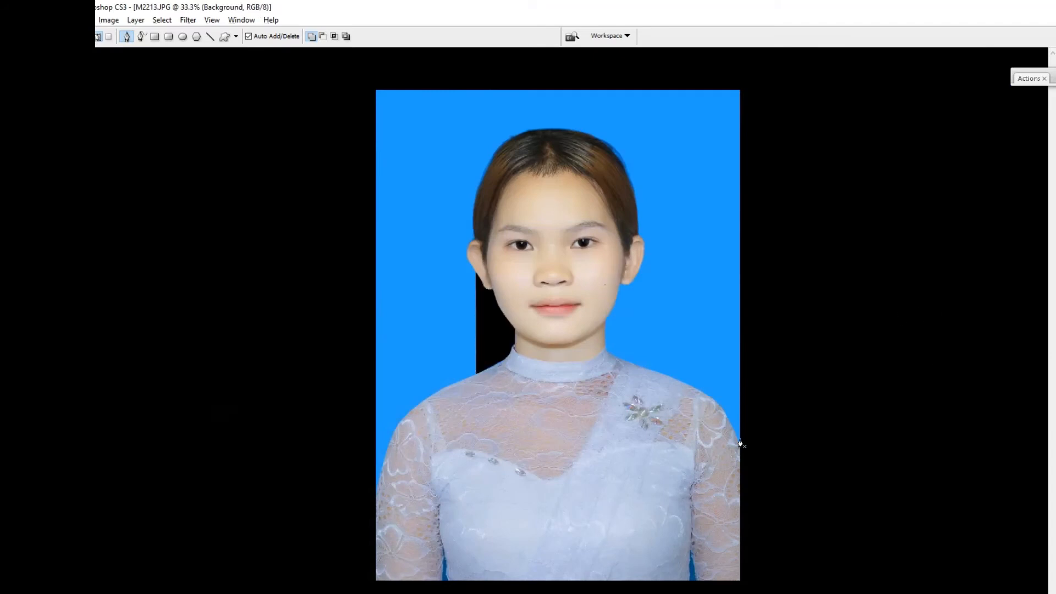
left_click_drag(606, 458, 607, 459)
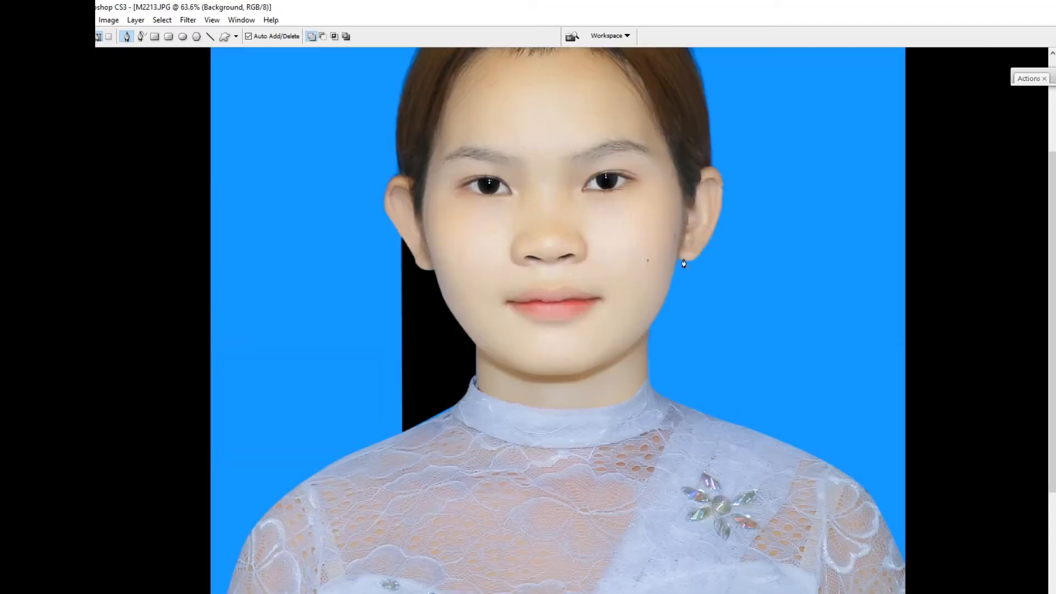
key("ctrl+alt+z")
key("ctrl+alt+z")
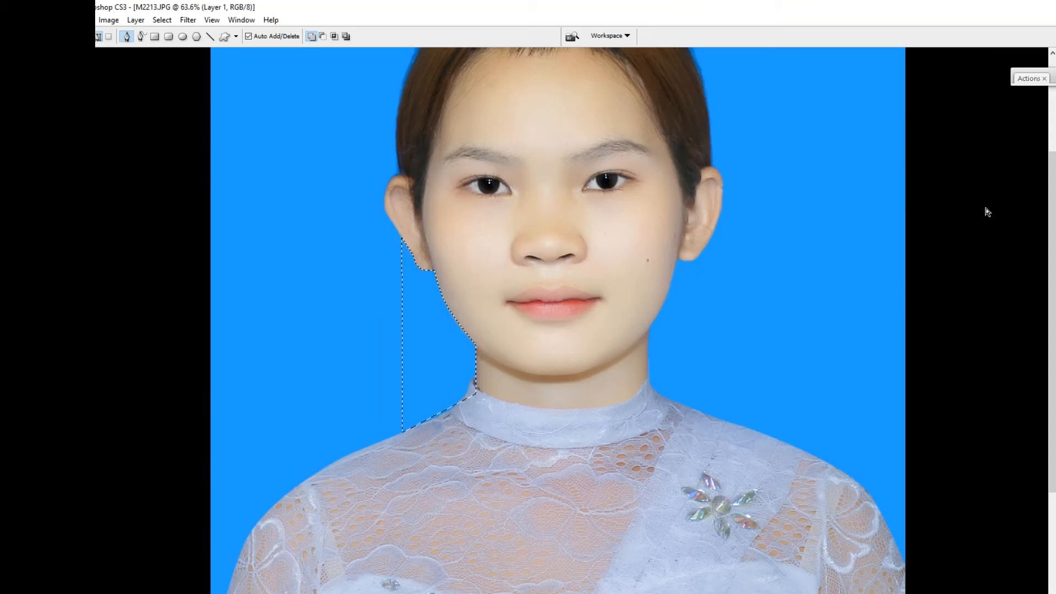
Create a new layer and fill the selection beside the left jaw and neck with black
key("ctrl+shift+n")
key("Return")
key("alt+BackSpace")
Try to mirror a copy of the black shape onto the backdrop beside the right jaw and neck, and remove the copy
key("ctrl+j")
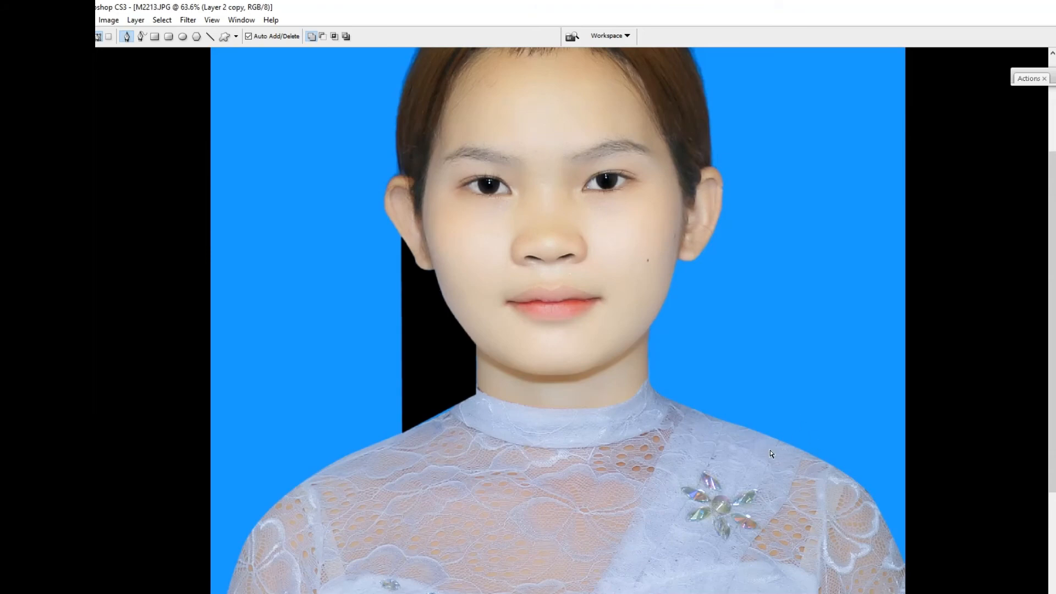
key("ctrl+t")
right_click(440, 307)
left_click(493, 458)
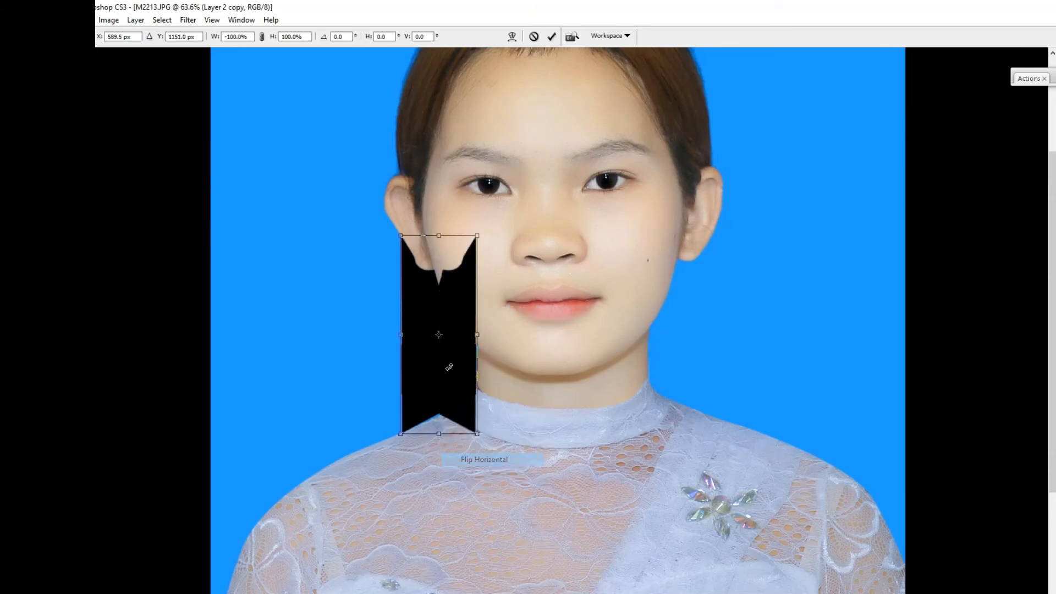
left_click_drag(449, 365, 688, 352)
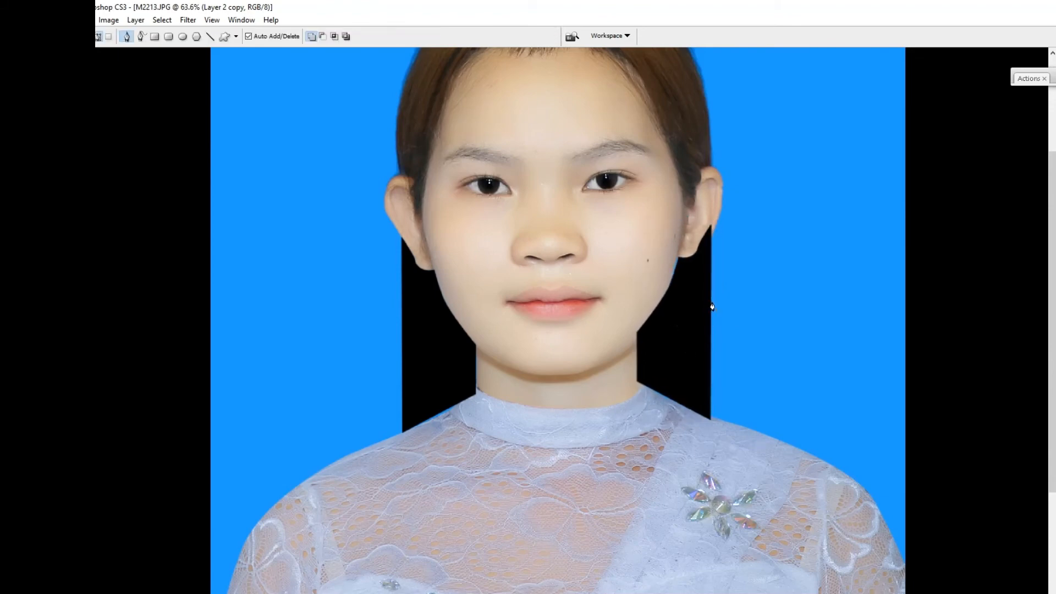
key("v")
key("Delete")
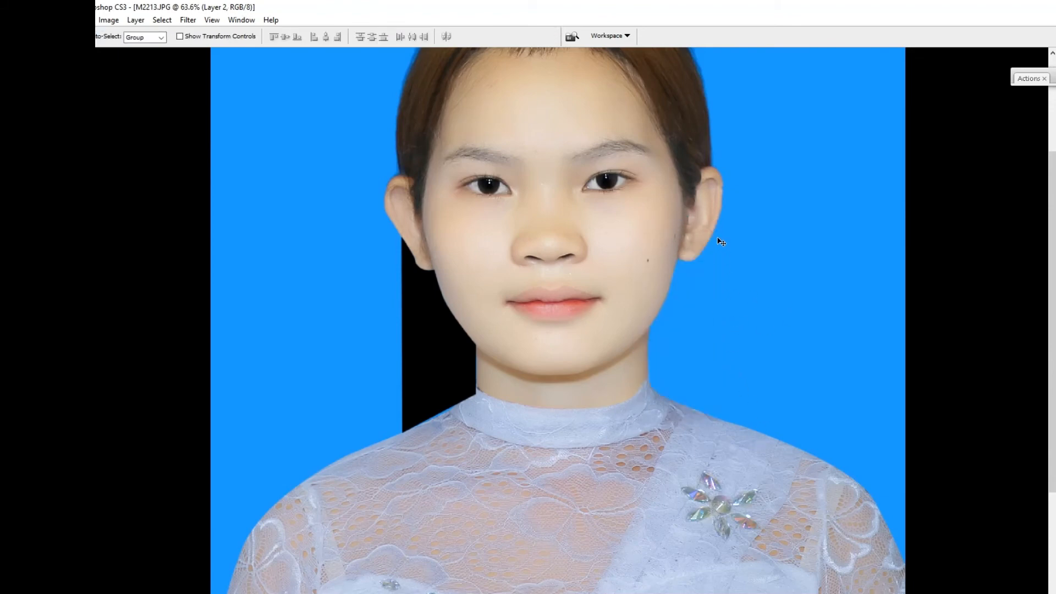
Trace a closed pen path around the backdrop beside the right jaw and neck, from the earlobe down to the shoulder
left_click(702, 293)
key("p")
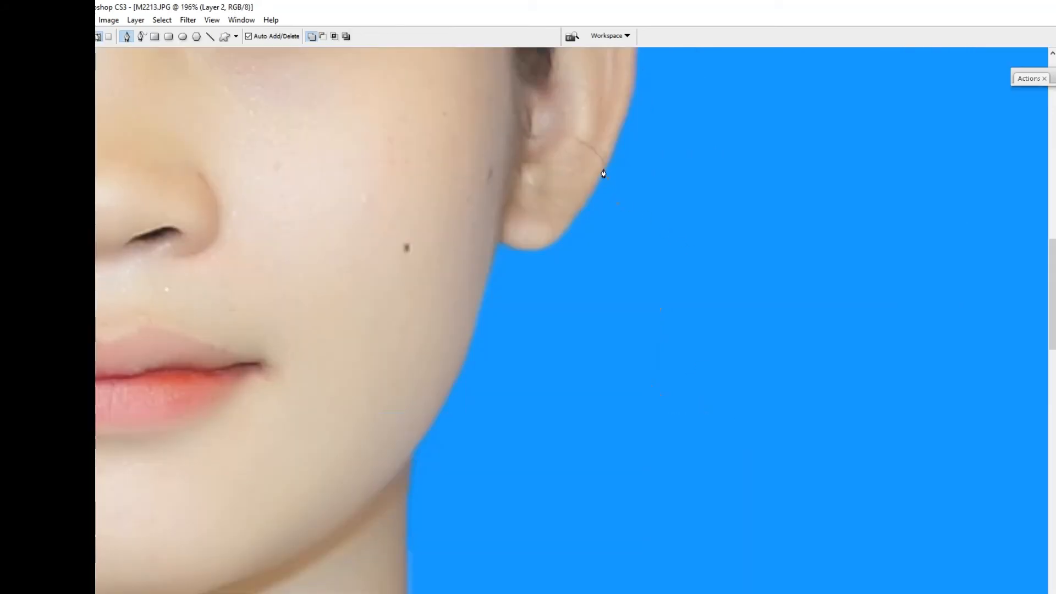
scroll(604, 296, "down", 5)
left_click_drag(620, 448, 625, 591)
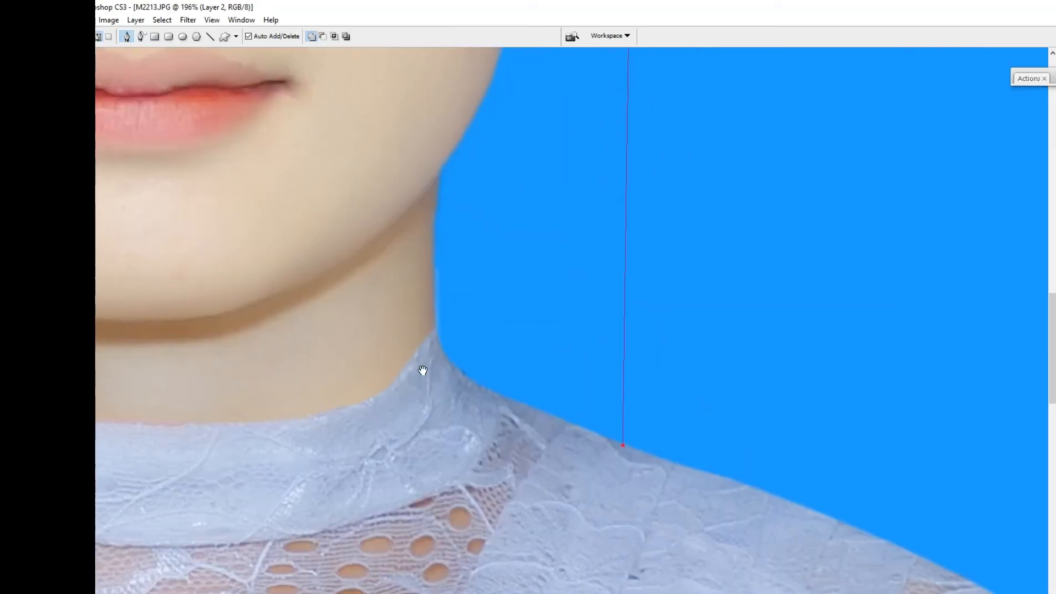
left_click_drag(419, 370, 677, 552)
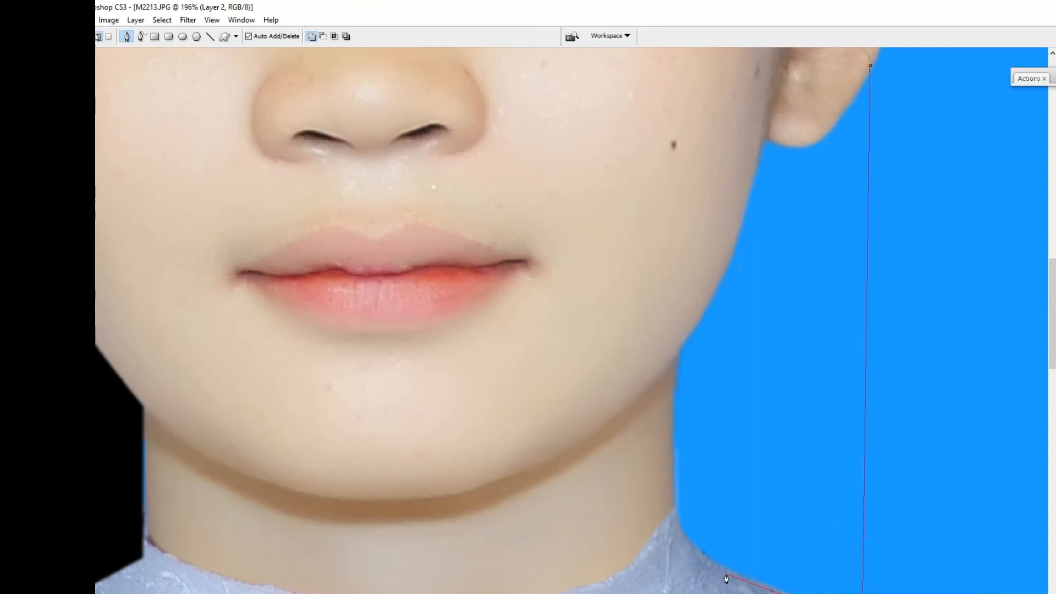
left_click_drag(672, 466, 672, 344)
left_click_drag(740, 226, 594, 523)
left_click(615, 427)
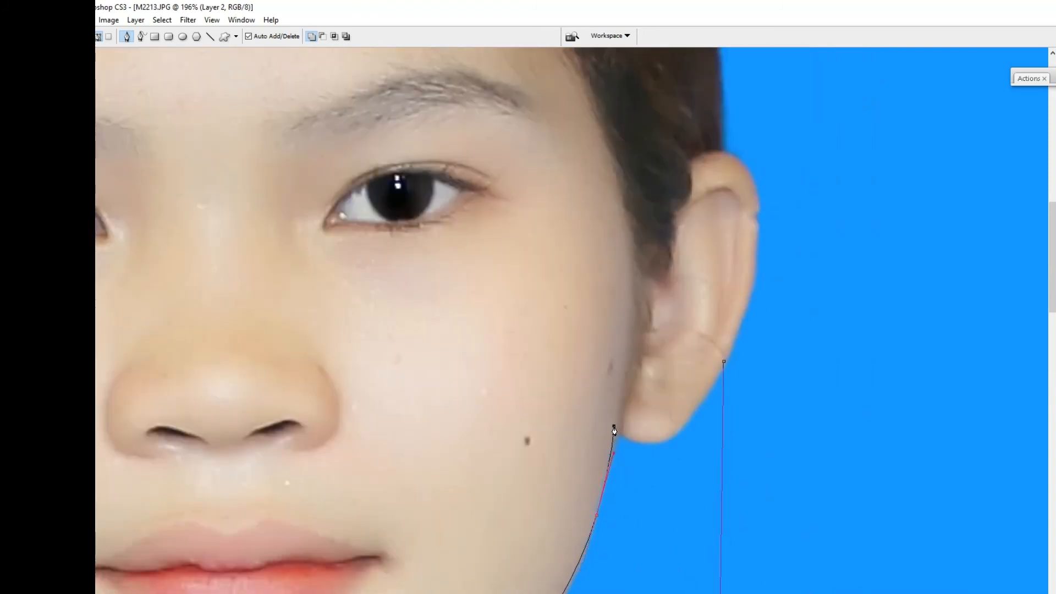
left_click_drag(660, 435, 684, 427)
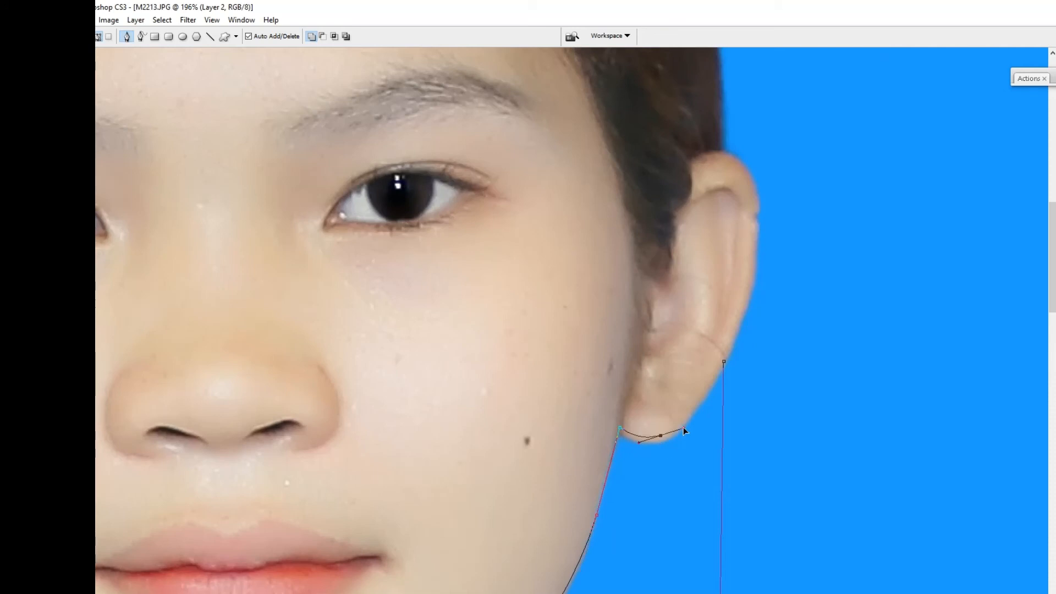
left_click(722, 376)
Turn the path into a feathered selection, fill it with black on Layer 2, and clear the selection
key("ctrl+Return")
key("ctrl+alt+d")
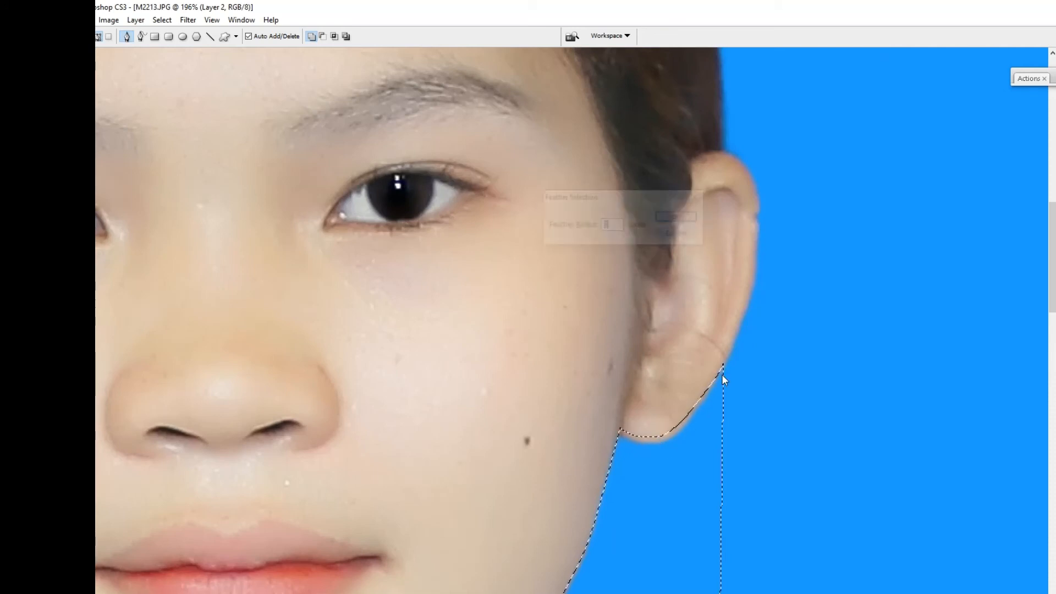
key("Return")
key("Delete")
key("ctrl+d")
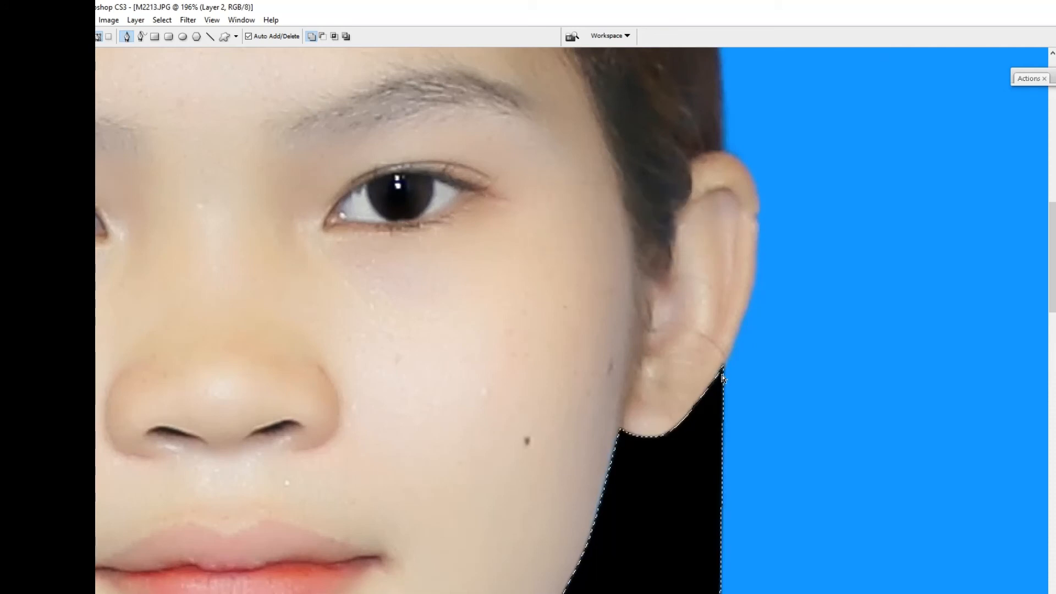
key("ctrl+0")
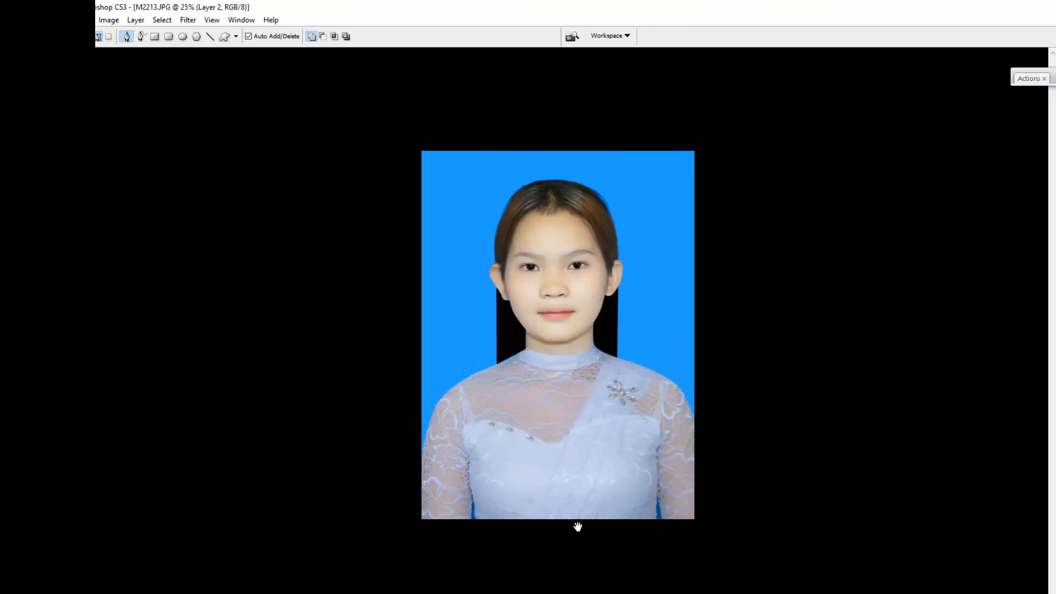
Trace a closed pen path around the outer edge of the left black shape, from the ear to the shoulder
scroll(489, 287, "up", 5)
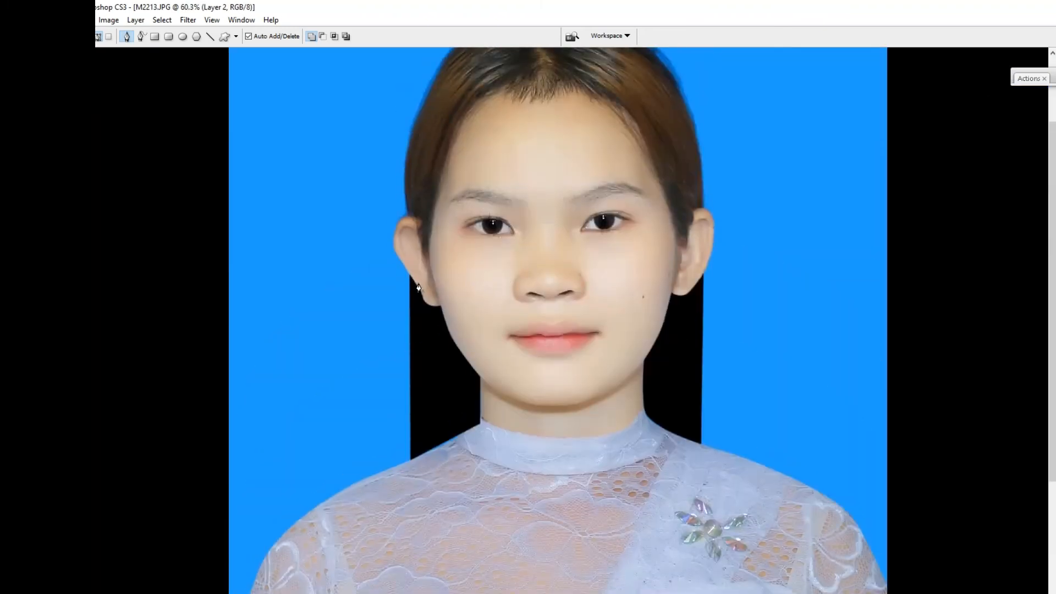
scroll(400, 298, "up", 3)
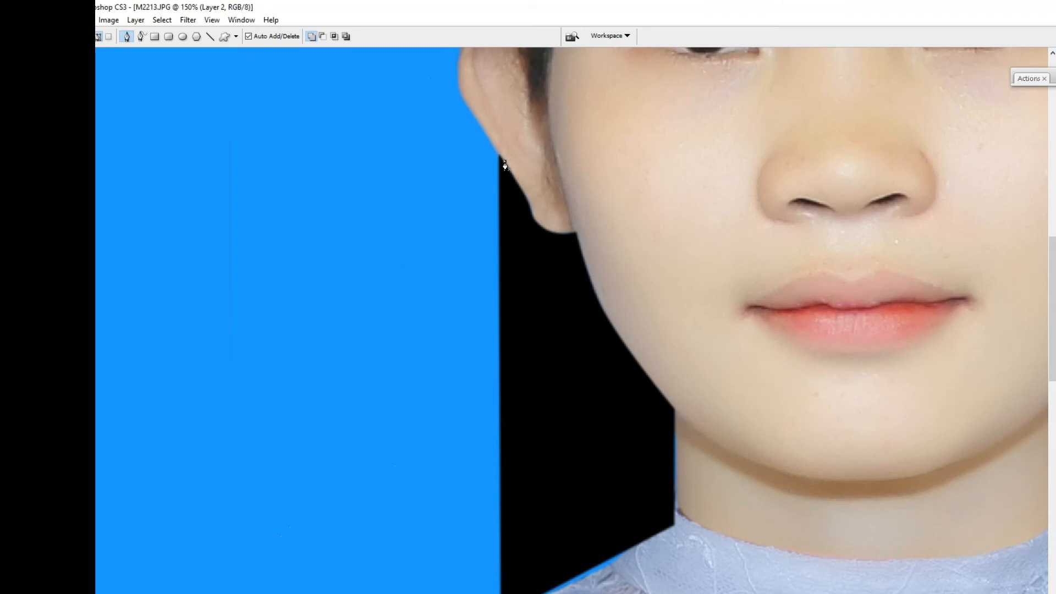
left_click(505, 162)
left_click_drag(525, 434, 510, 264)
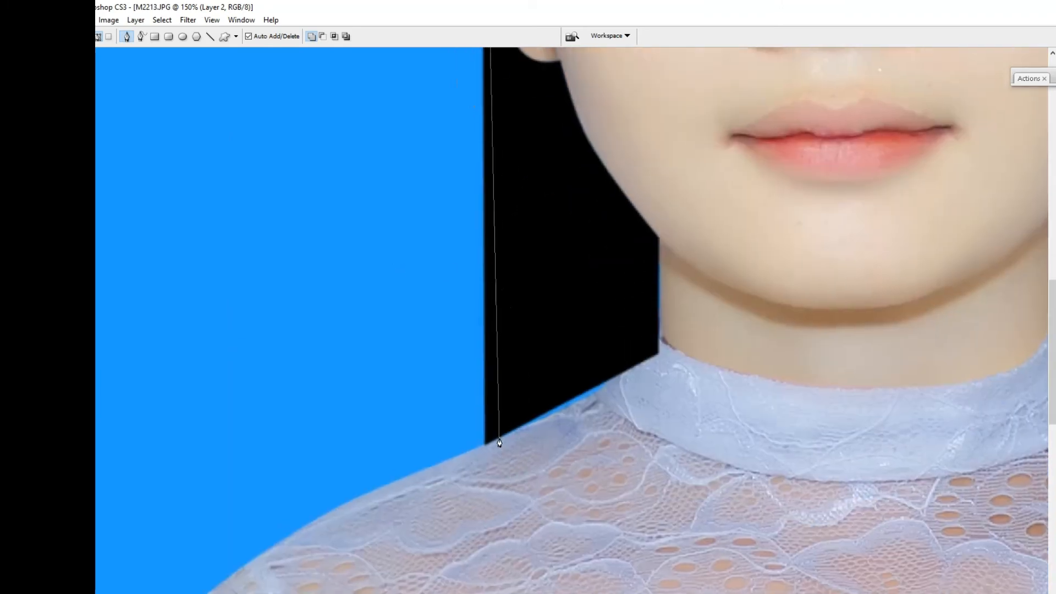
left_click(428, 472)
scroll(385, 408, "up", 5)
left_click_drag(346, 316, 355, 295)
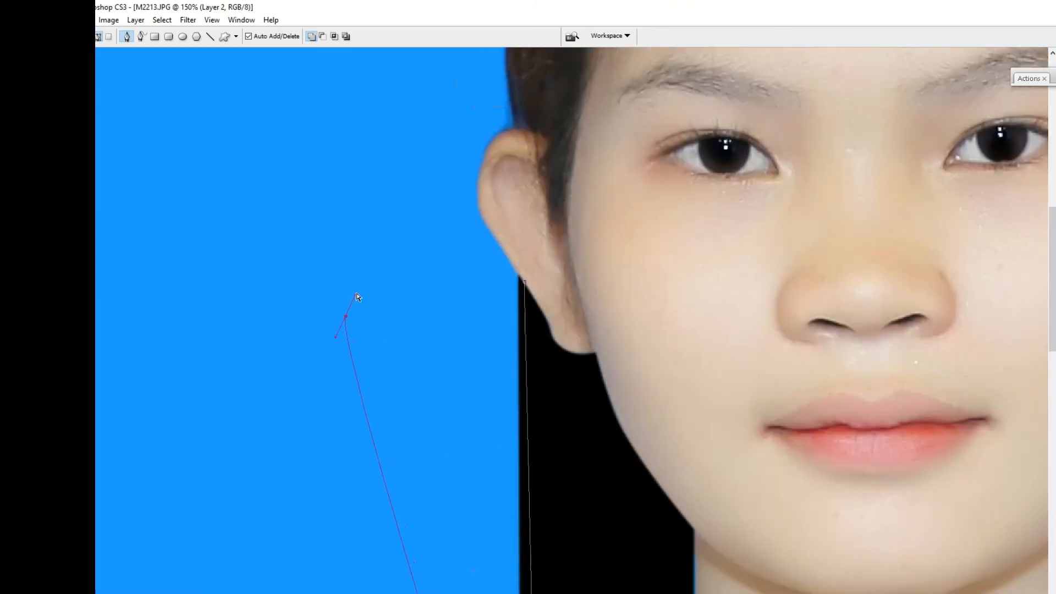
left_click(504, 256)
Convert the path to a feathered selection and trim the outer strip off the left black shape
key("ctrl+Return")
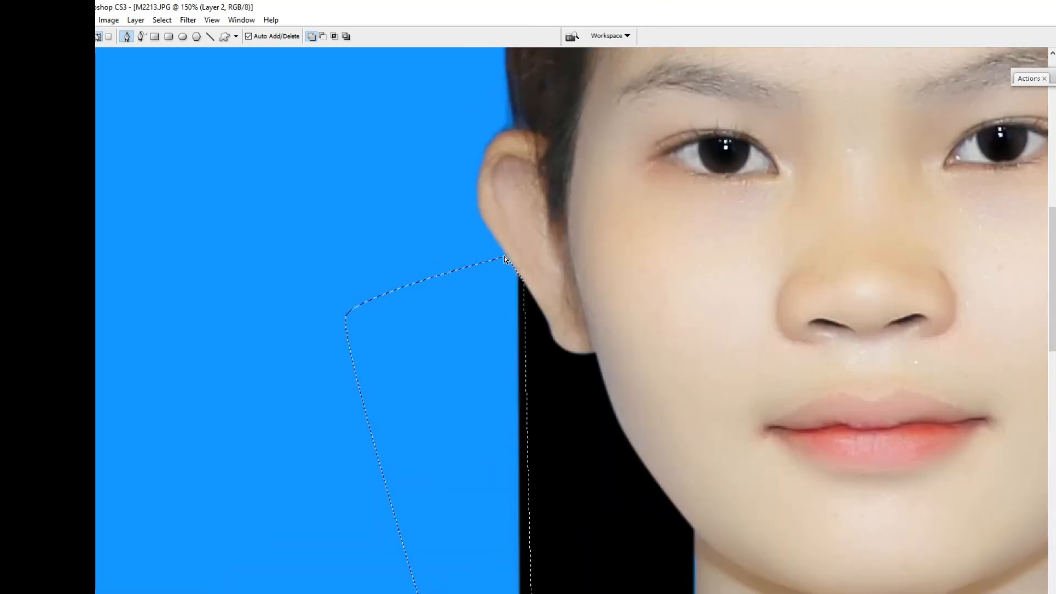
key("ctrl+alt+d")
key("Return")
key("ctrl+minus")
key("ctrl+minus")
key("ctrl+minus")
key("ctrl+minus")
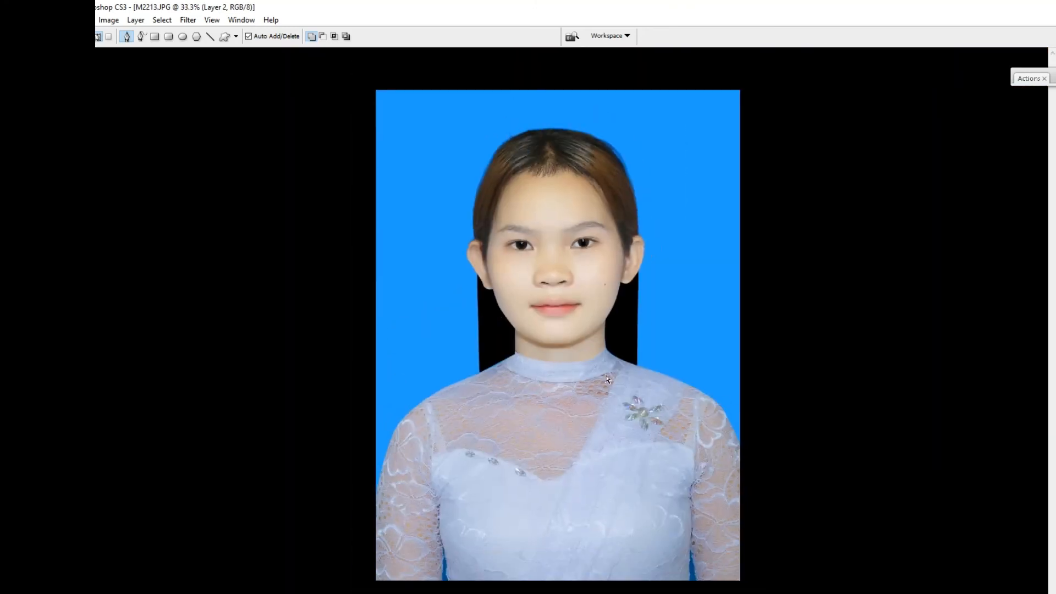
Merge Layer 2 into the Background and darken the hair with the Burn tool, using a size 189 brush, Midtones and 100% exposure
key("o")
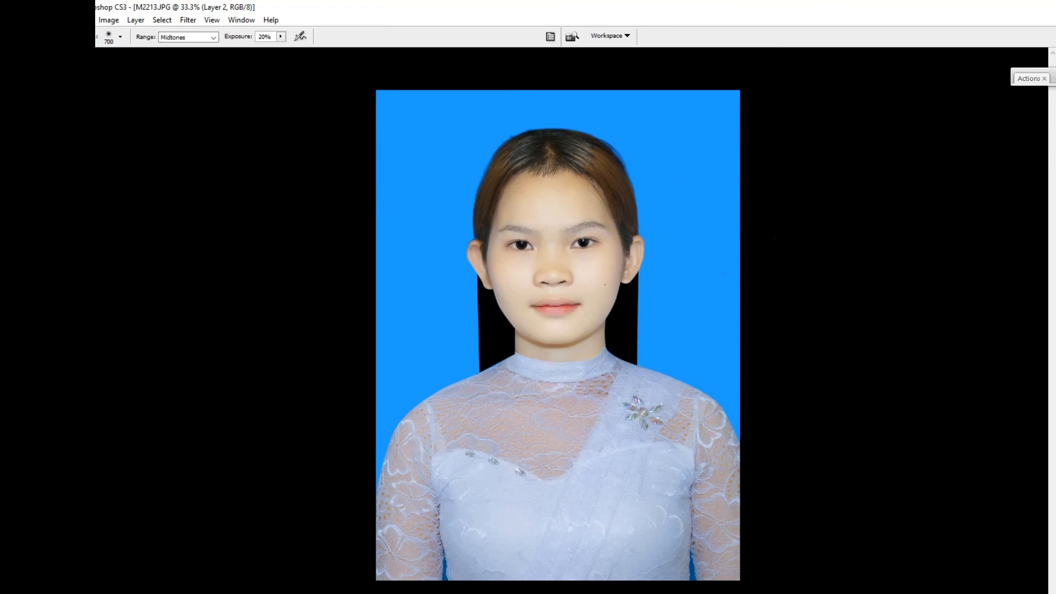
key("ctrl+e")
key("bracketleft")
key("bracketleft")
key("bracketleft")
key("bracketleft")
key("shift+o")
mouse_move(585, 162)
left_mouse_down()
mouse_move(629, 227)
mouse_move(594, 156)
mouse_move(545, 139)
mouse_move(569, 157)
mouse_move(538, 149)
mouse_move(491, 173)
mouse_move(469, 216)
mouse_move(513, 162)
mouse_move(478, 226)
mouse_move(511, 159)
left_mouse_up()
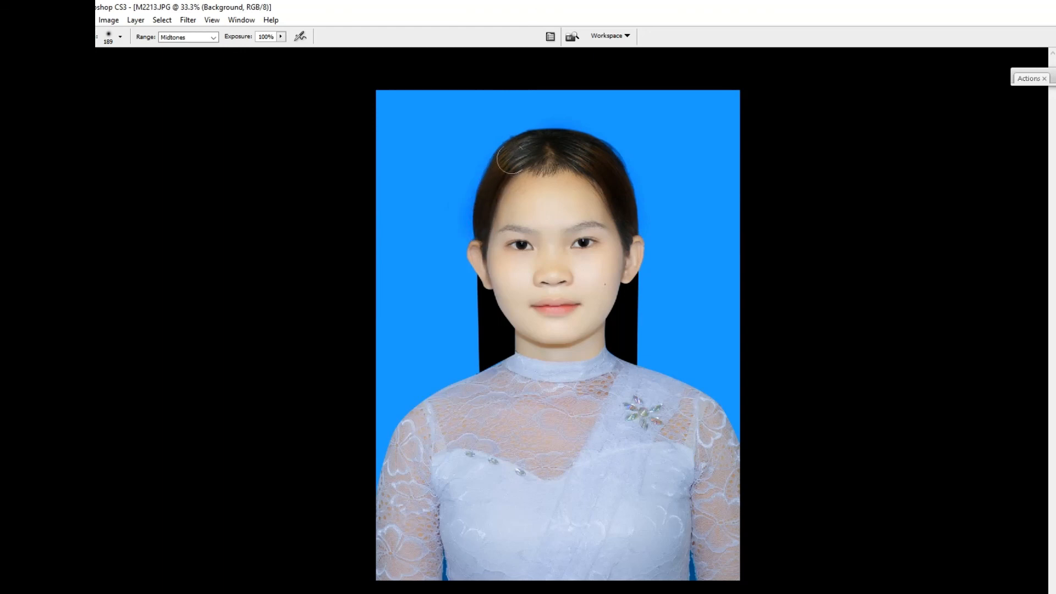
mouse_move(605, 152)
left_mouse_down()
mouse_move(623, 219)
mouse_move(614, 211)
left_mouse_up()
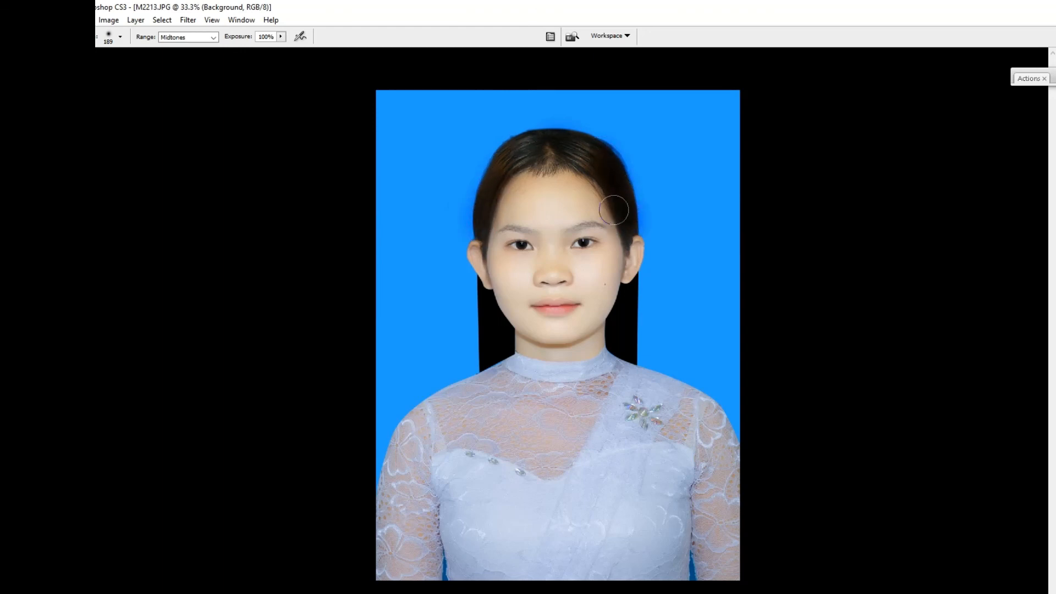
mouse_move(593, 174)
left_mouse_down()
mouse_move(558, 145)
mouse_move(557, 158)
mouse_move(514, 163)
left_mouse_up()
Examine the darkened hair and the black shapes in the whole portrait, and inspect the face at 100%
key("ctrl+0")
key("ctrl+minus")
key("ctrl+minus")
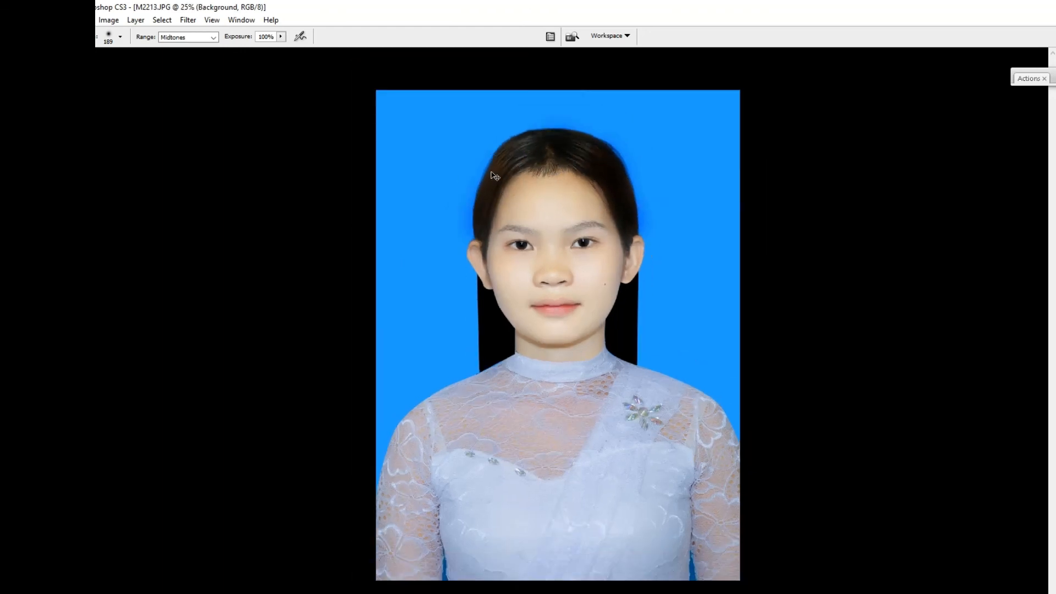
key("ctrl+minus")
key("ctrl+plus")
key("ctrl+plus")
key("ctrl+plus")
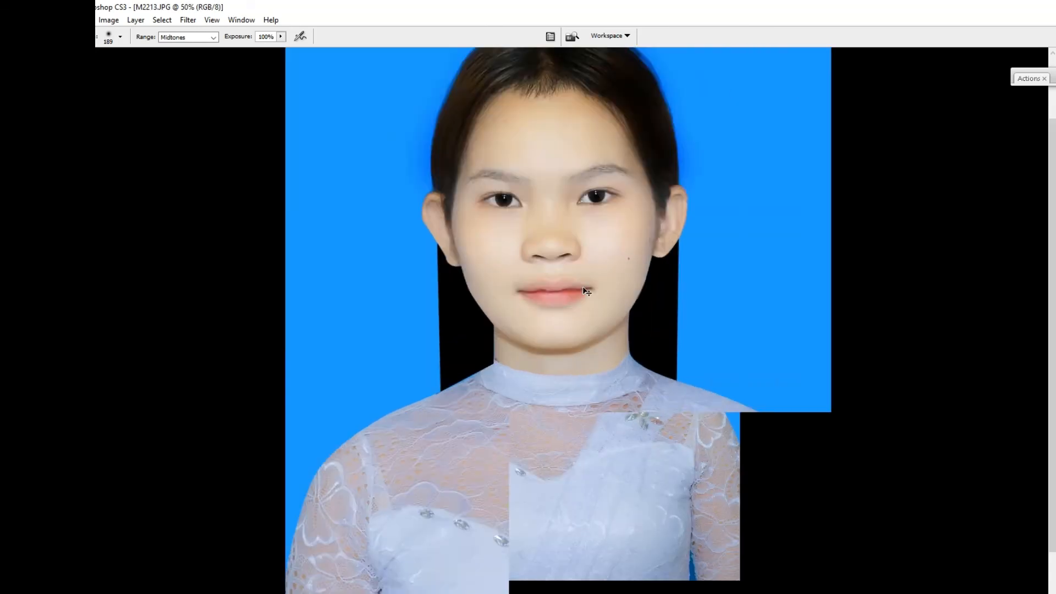
key("ctrl+plus")
key("ctrl+plus")
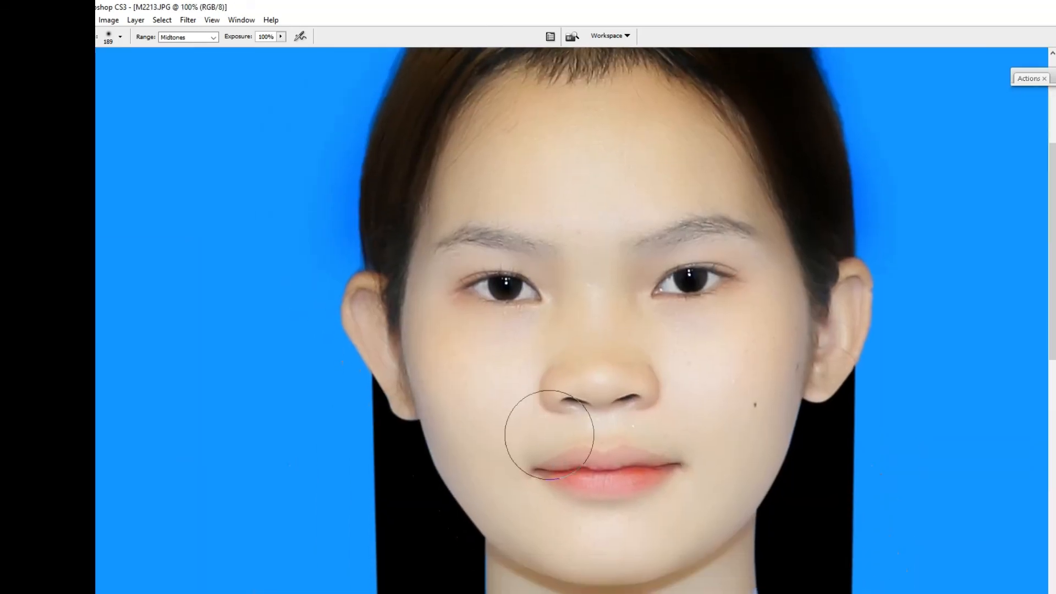